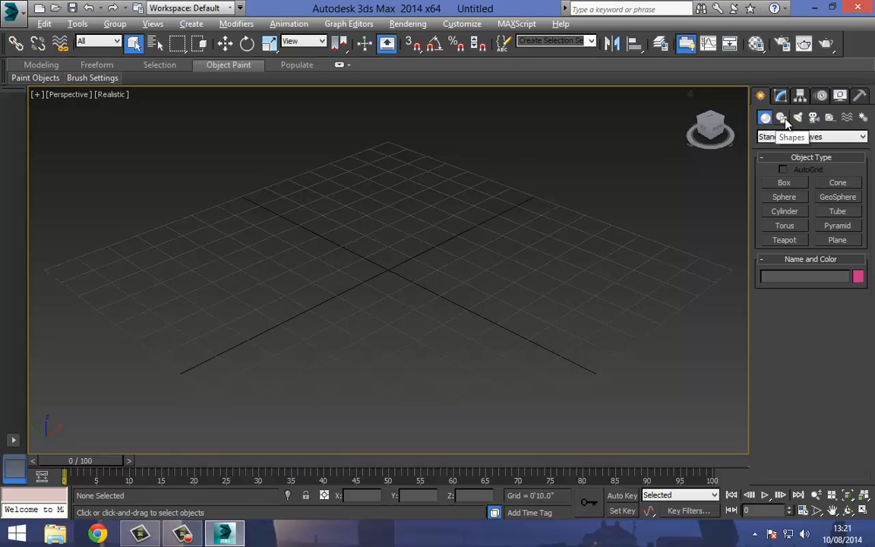
click(785, 120)
click(798, 117)
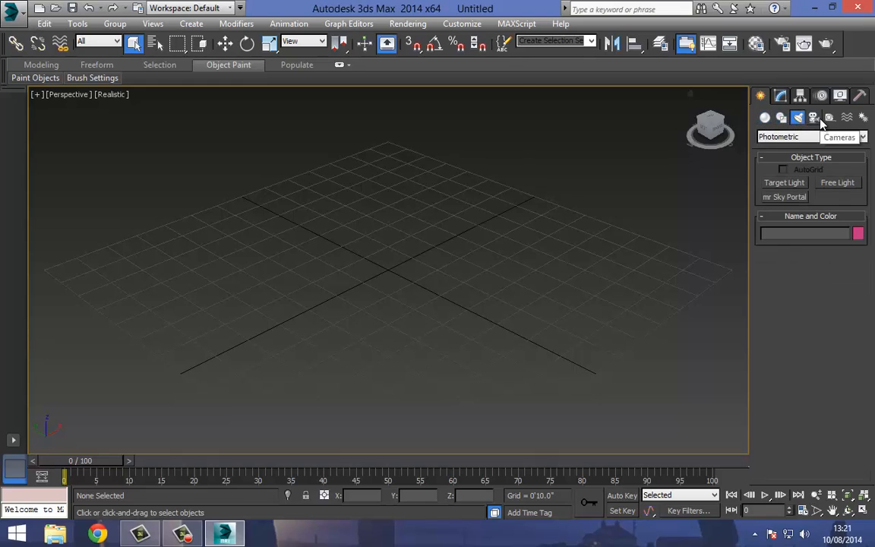
click(767, 119)
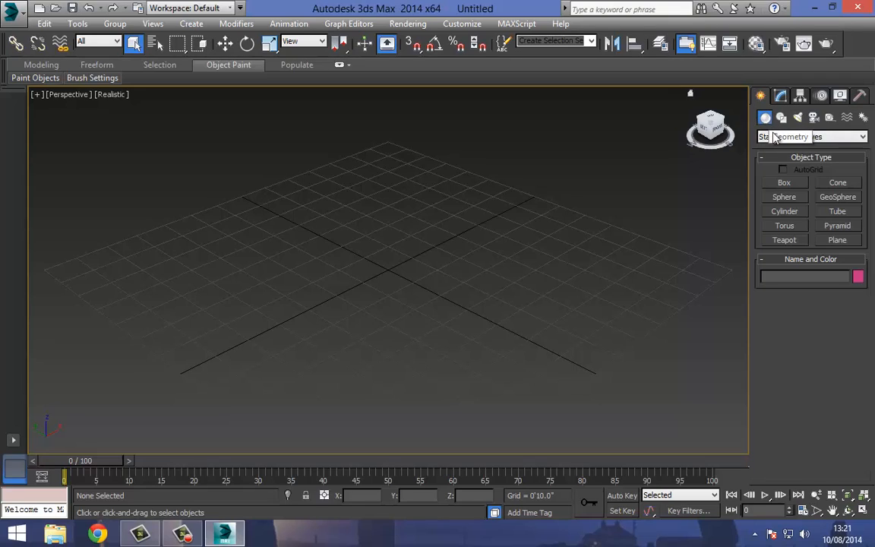
click(787, 138)
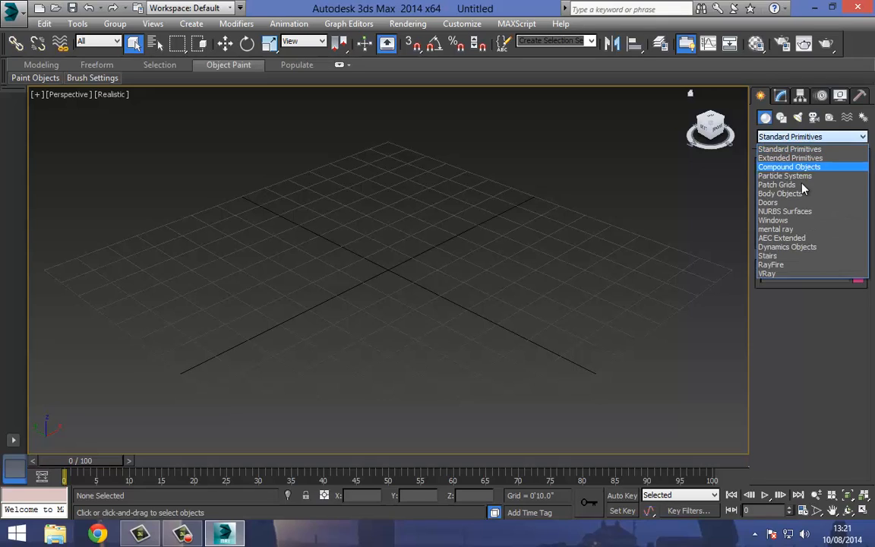
click(794, 149)
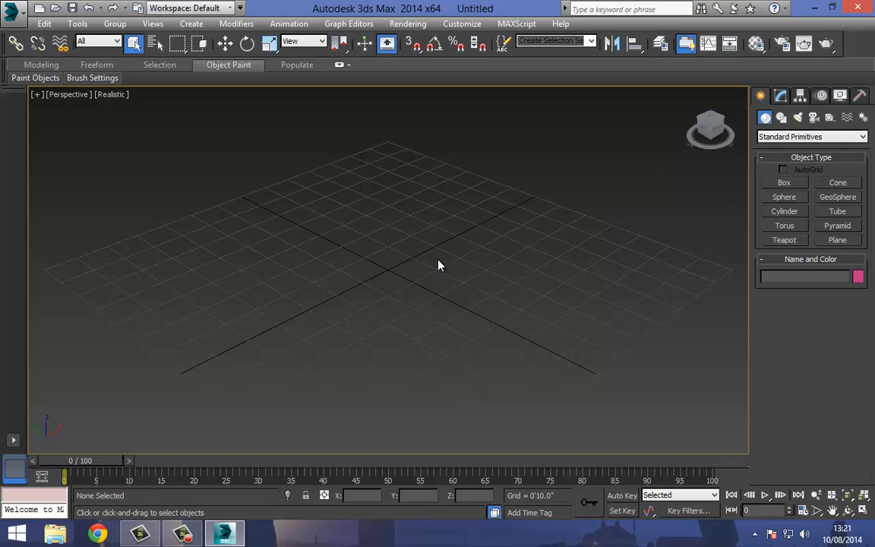
Create a box near the grid centre, about 4'2" long, 4'4" wide and 4'8" high.
middle_drag(431, 303, 446, 266)
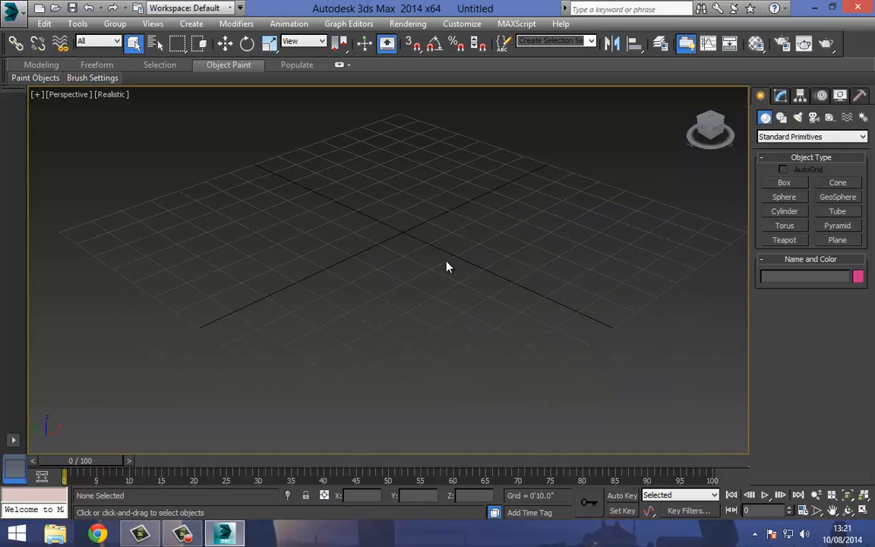
click(784, 183)
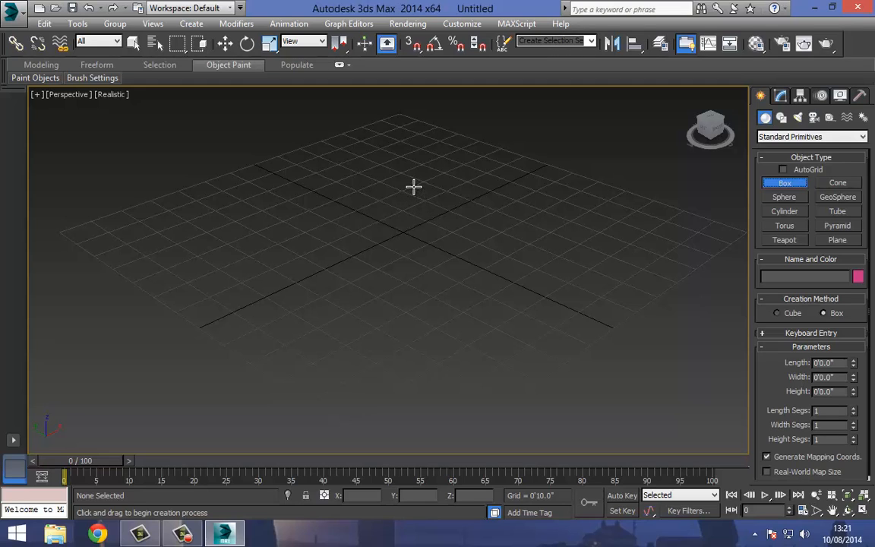
drag(413, 186, 413, 308)
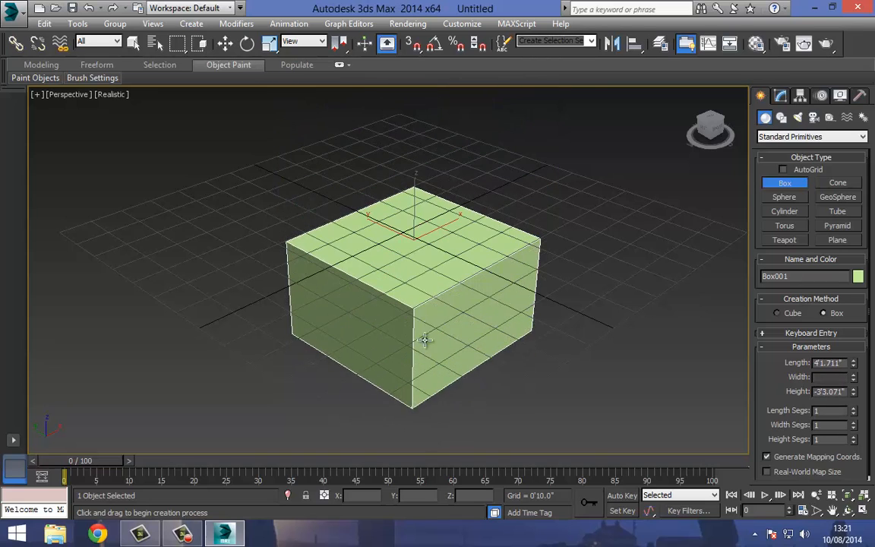
click(420, 134)
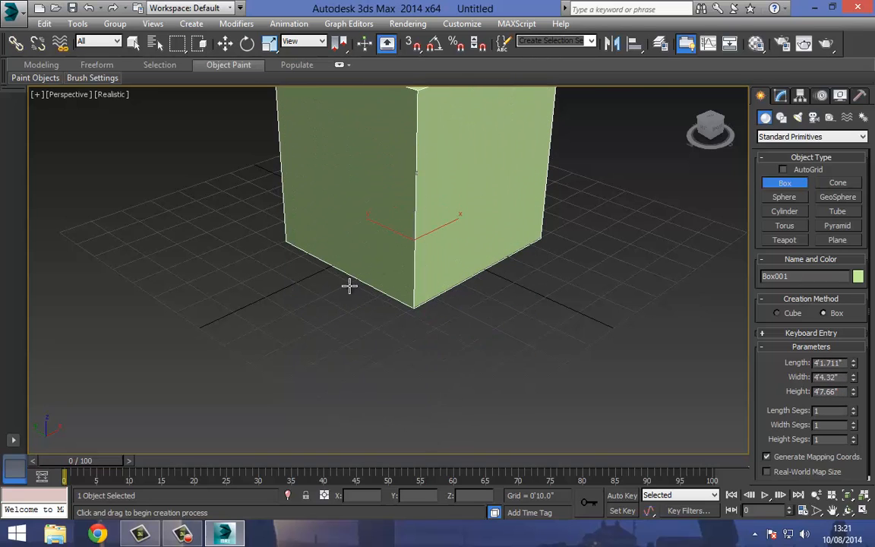
middle_drag(354, 206, 366, 285)
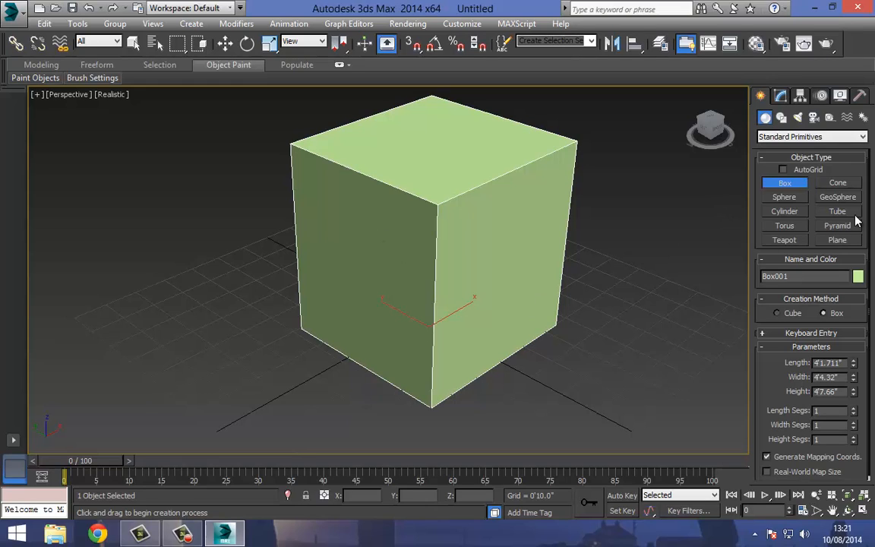
Create a torus beside the box with a main radius of about 3'10" and a tube radius of about 6.5".
click(785, 225)
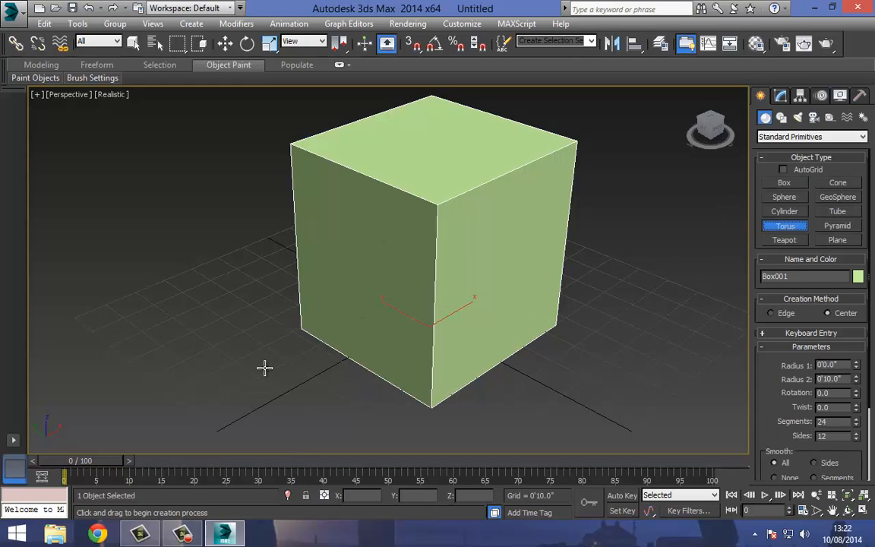
middle_drag(212, 364, 351, 314)
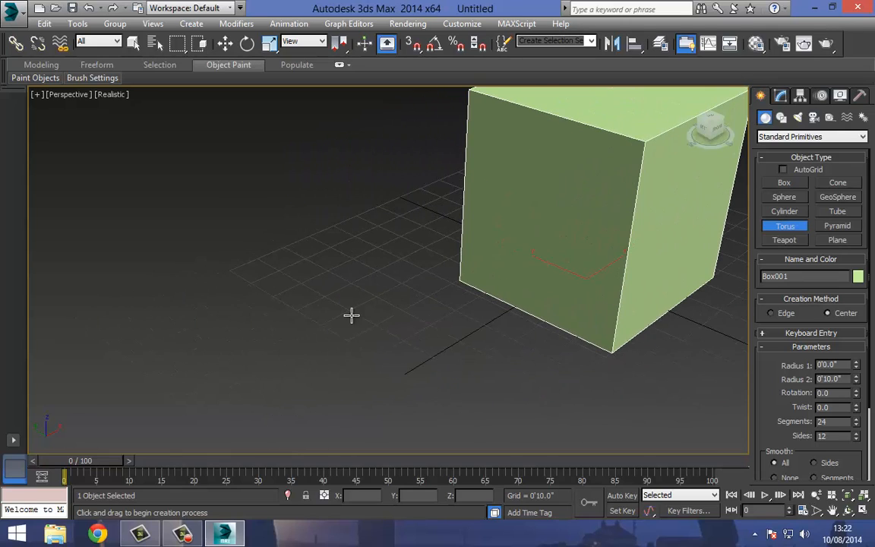
middle_drag(229, 318, 268, 280)
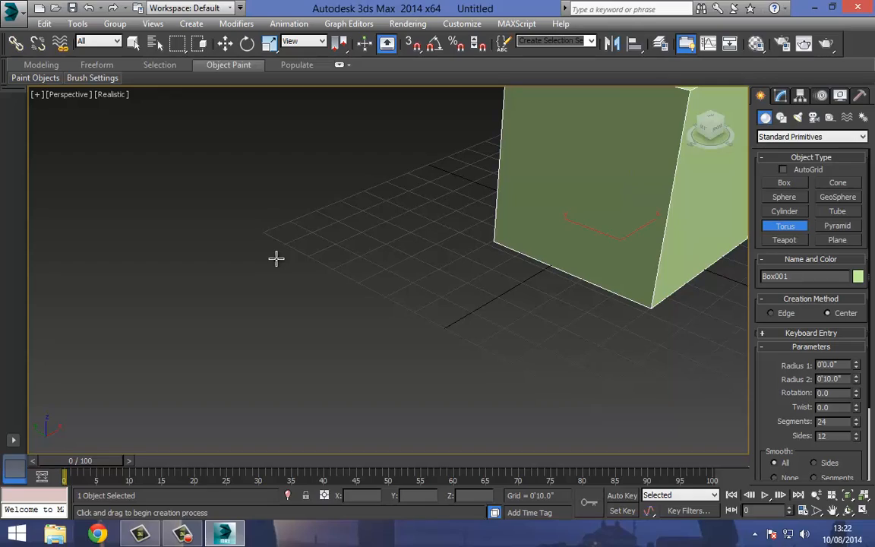
drag(290, 246, 287, 360)
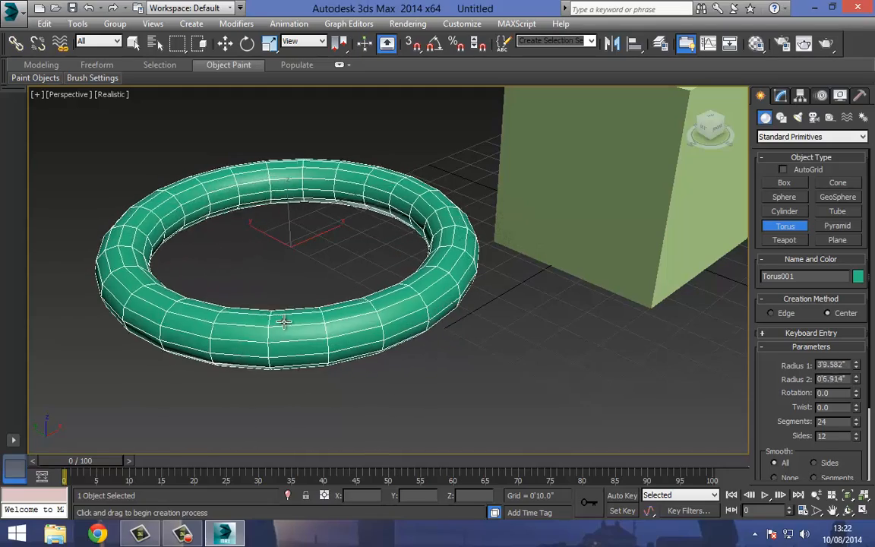
click(282, 327)
alt+middle_drag(322, 276, 239, 307)
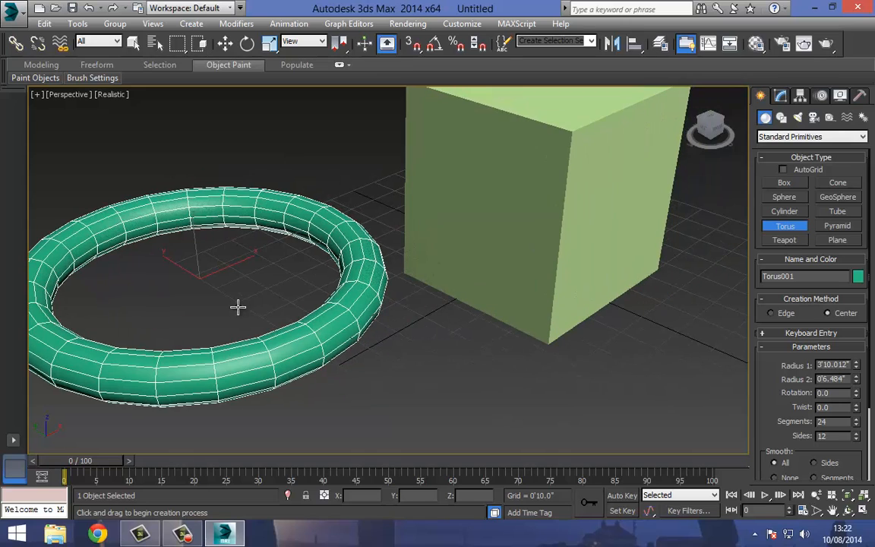
Delete the torus beside the box.
key(Delete)
click(225, 43)
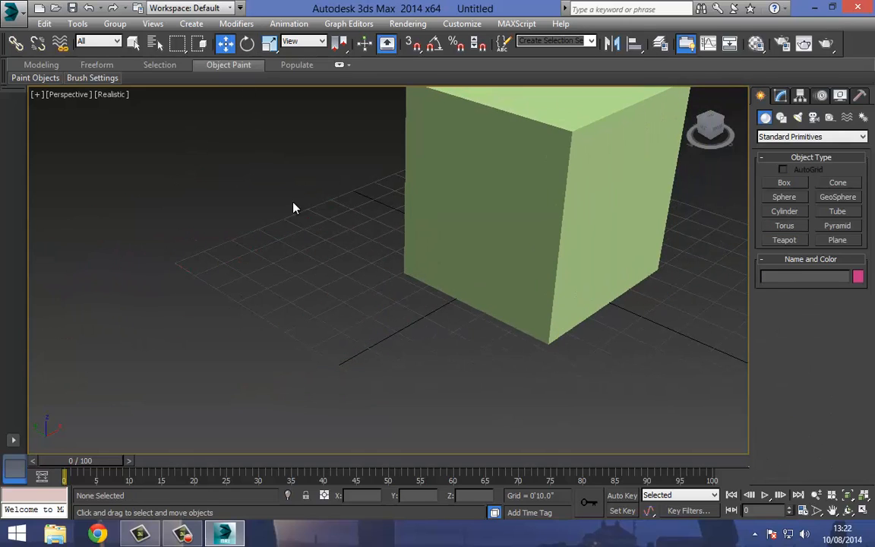
key(z)
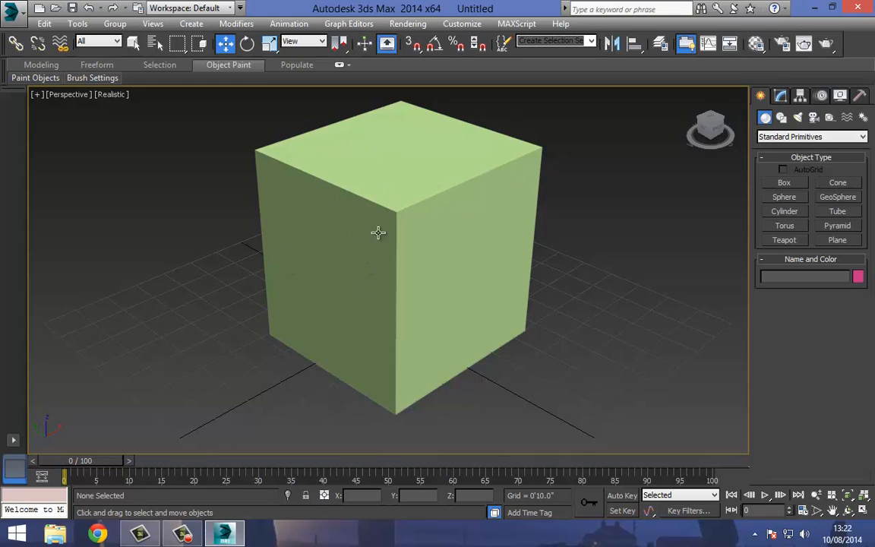
Set the box's length, width and height each to 5'0".
click(783, 97)
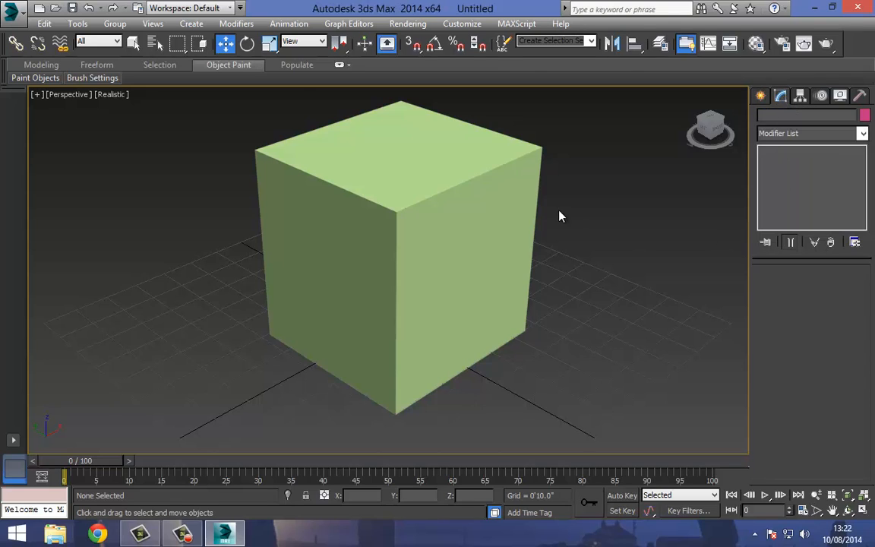
click(333, 168)
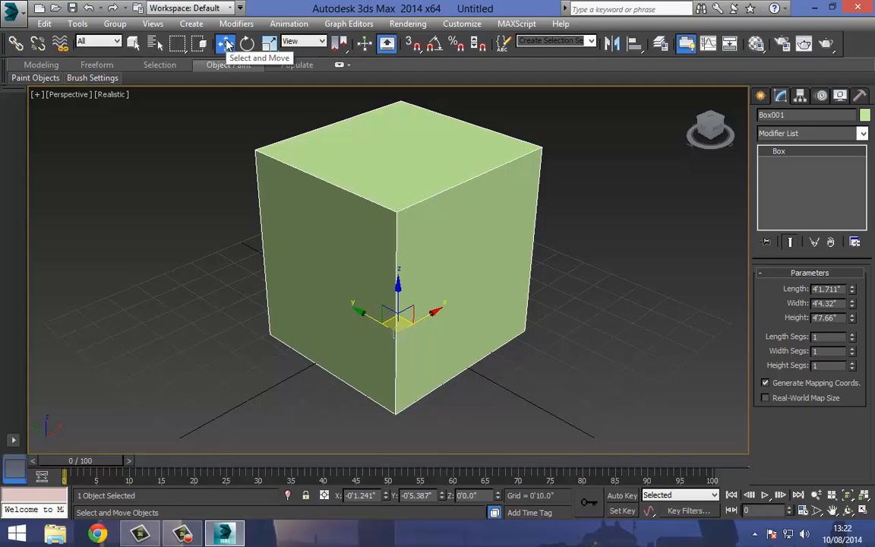
click(133, 44)
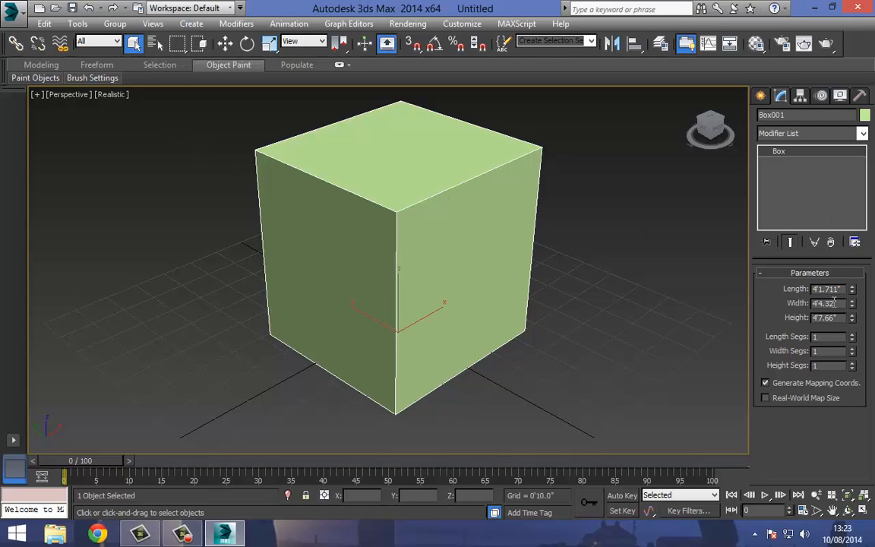
drag(839, 289, 810, 287)
text(5)
key(Tab)
text(5)
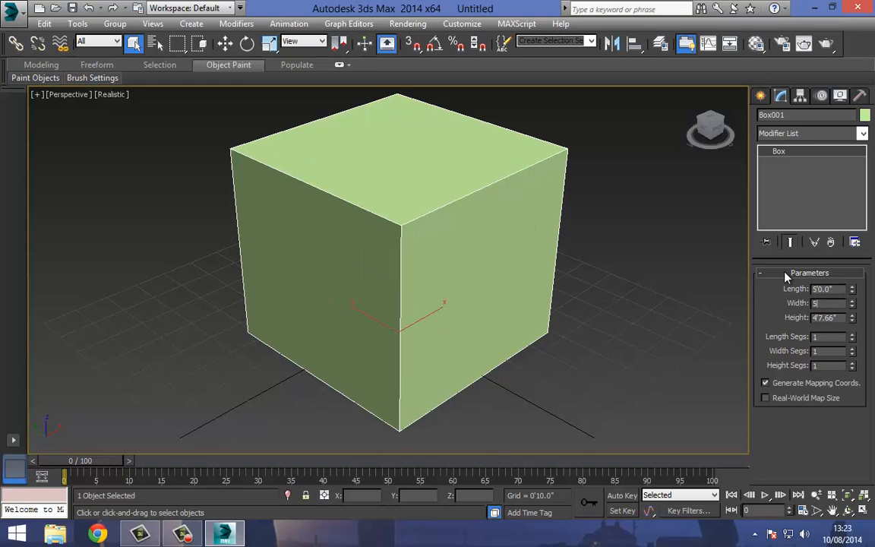
key(Tab)
text(5)
key(Return)
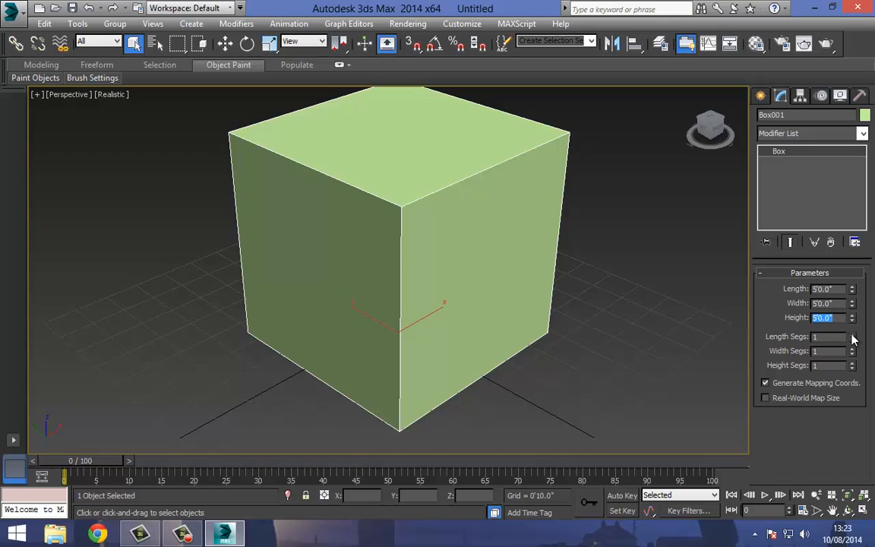
Divide the box into 5 length segments, 5 width segments and 5 height segments.
drag(851, 337, 841, 303)
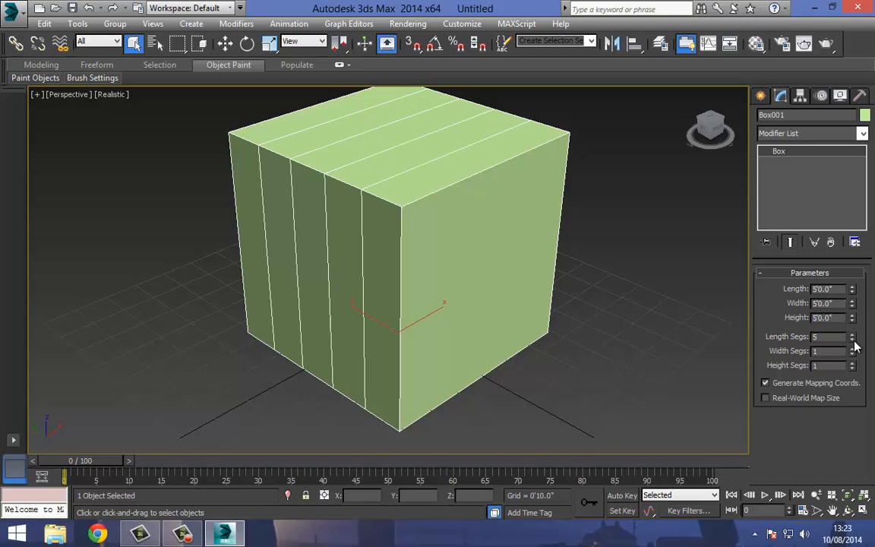
drag(852, 351, 849, 317)
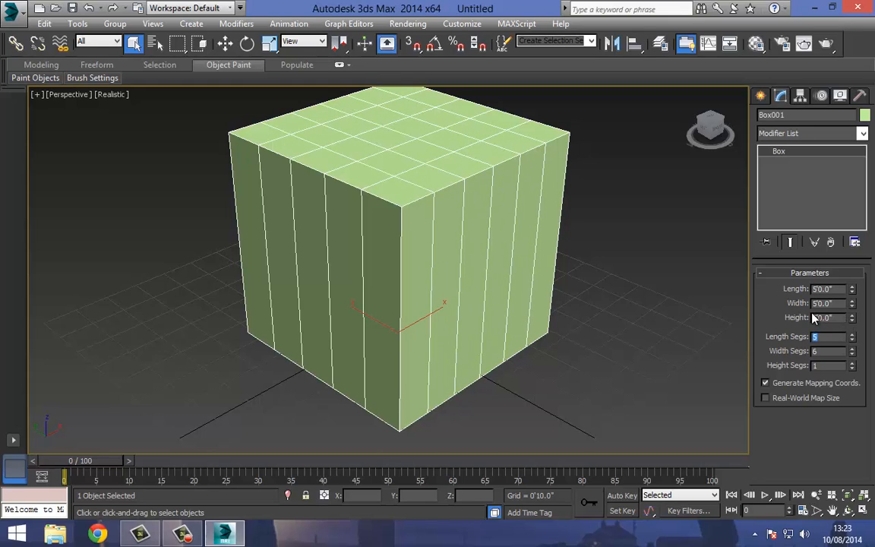
text(5)
key(Tab)
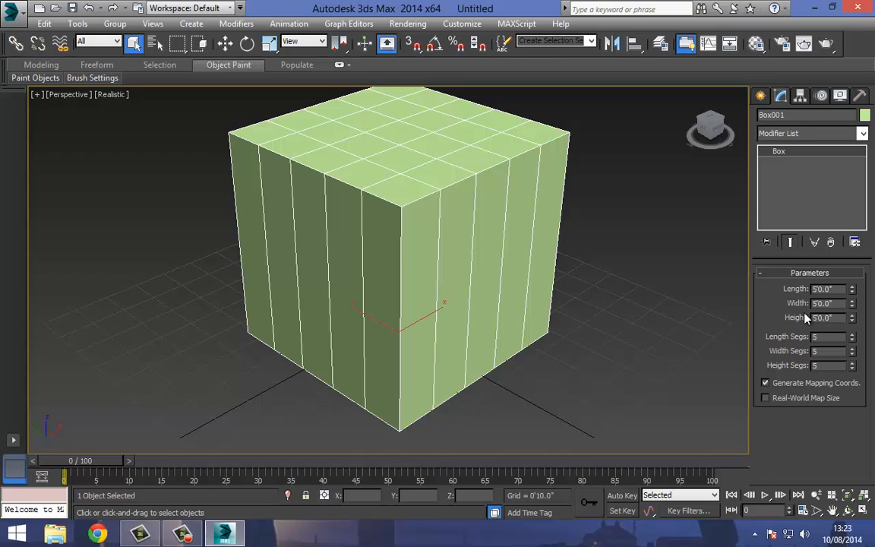
key(Return)
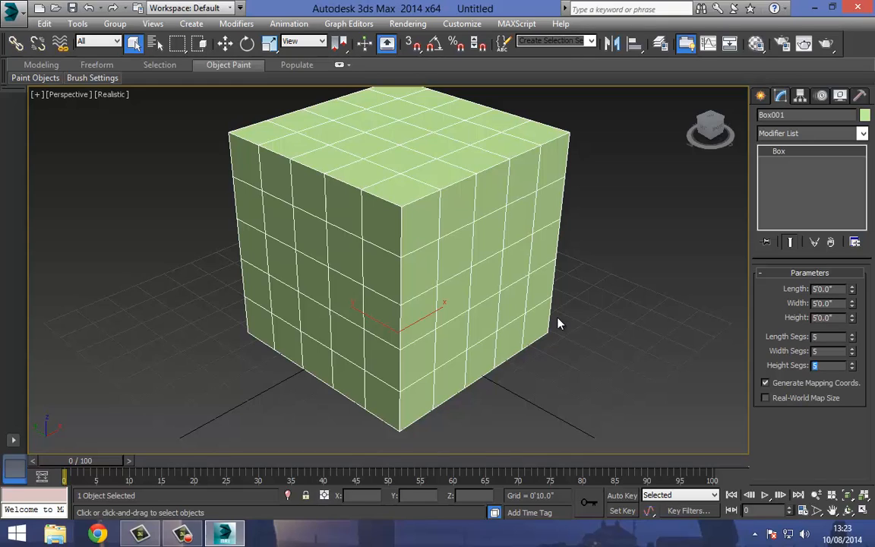
Delete the box and create a sphere with a radius of about 3'4" at the grid centre.
click(225, 43)
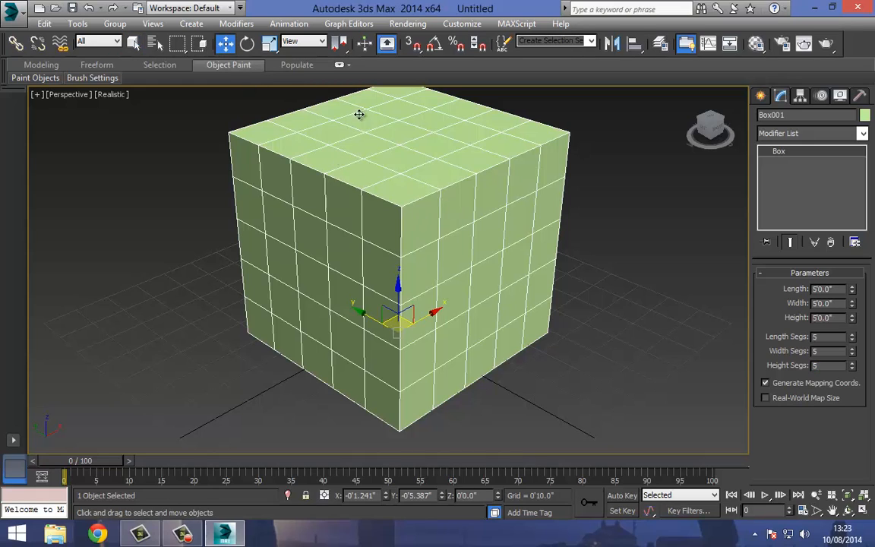
key(Delete)
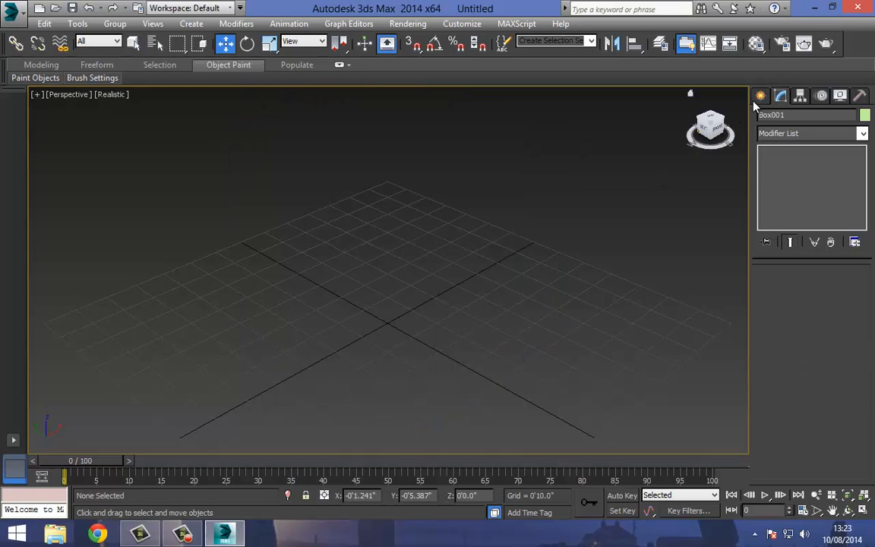
click(760, 94)
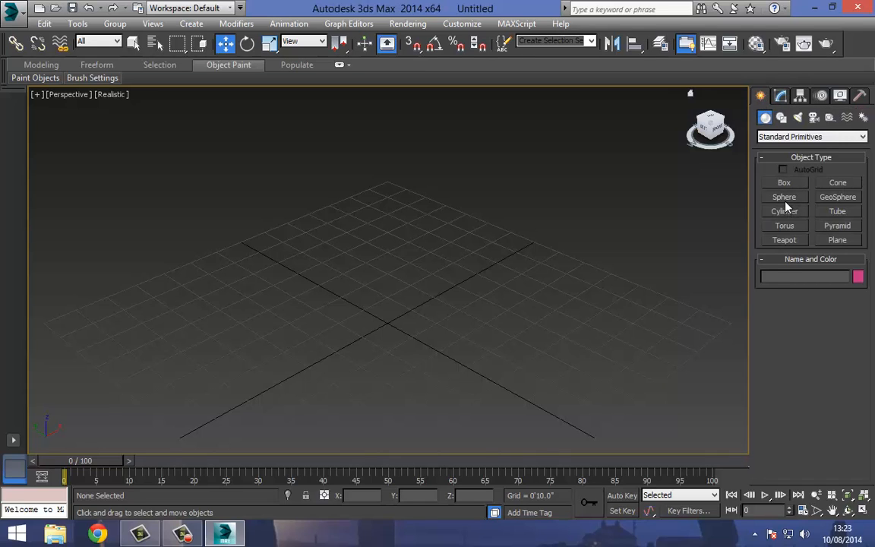
middle_drag(403, 266, 423, 257)
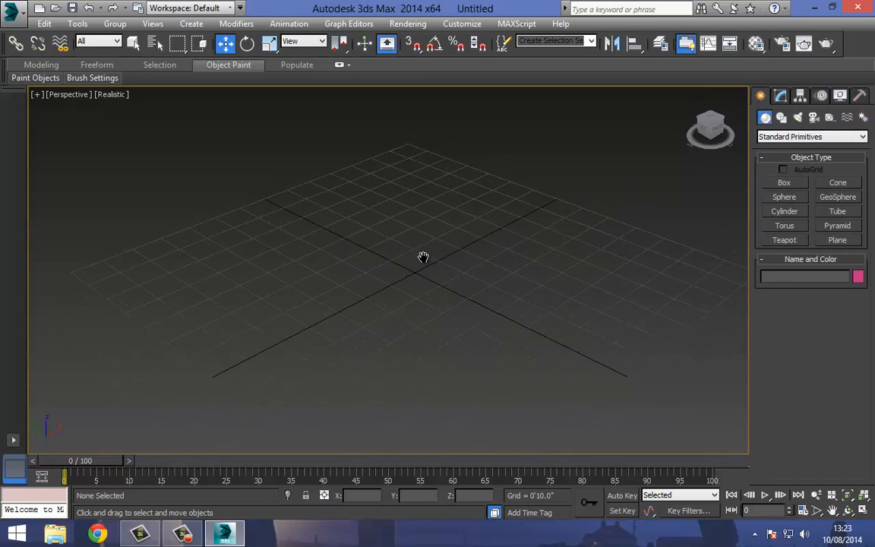
click(785, 197)
drag(418, 272, 425, 218)
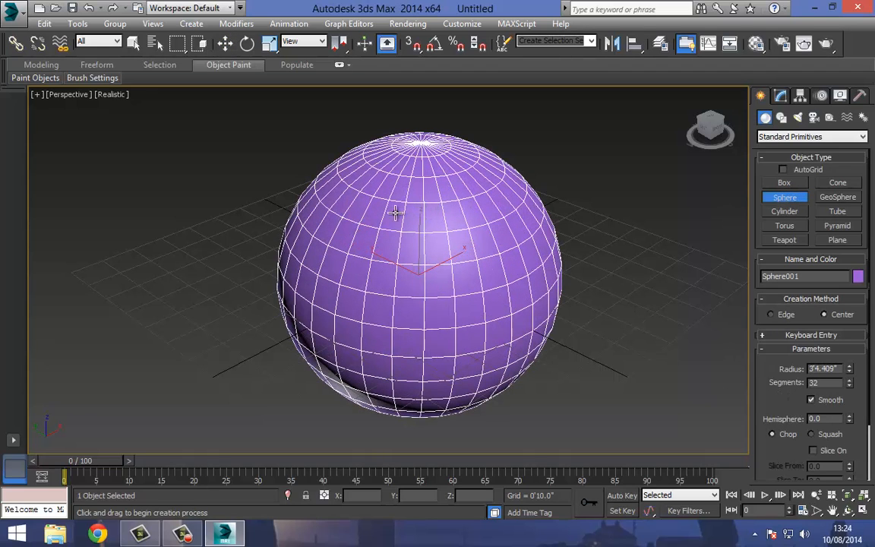
Set the sphere's number of segments to 70.
drag(762, 400, 759, 324)
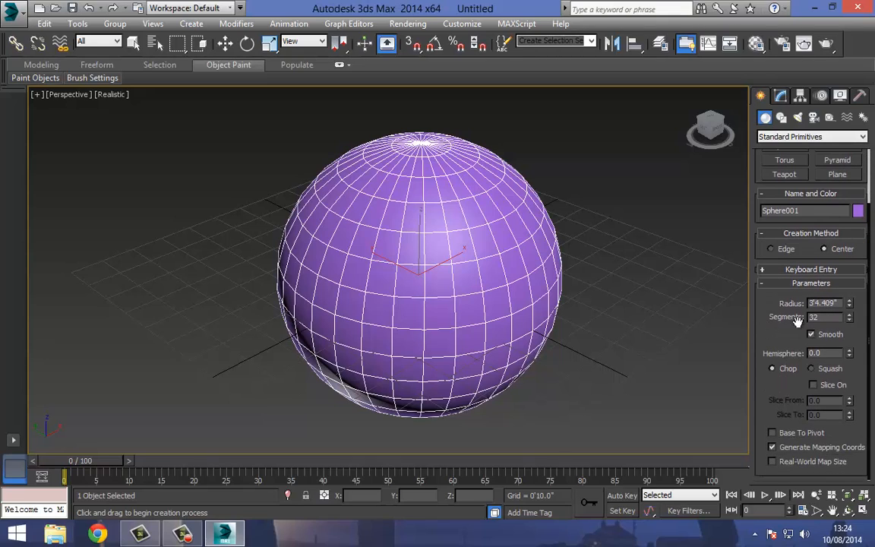
drag(849, 303, 800, 95)
right_click(841, 316)
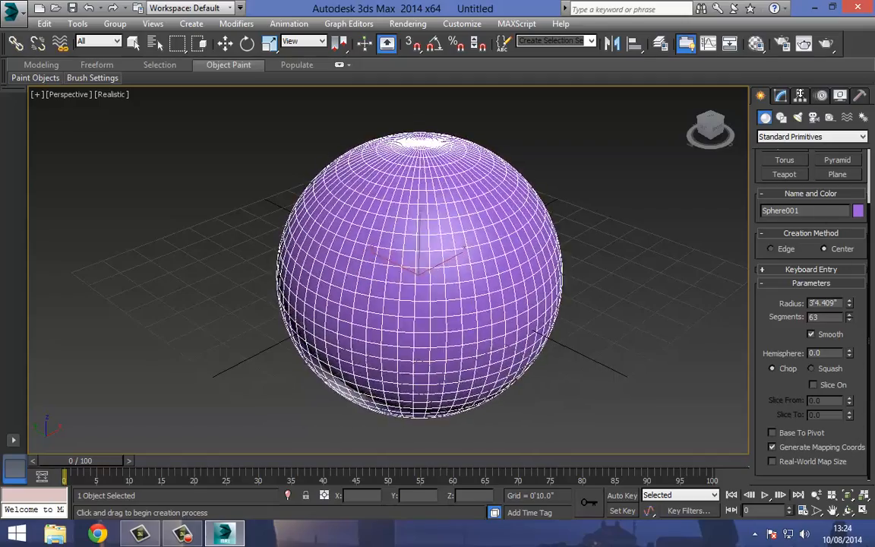
drag(825, 351, 811, 448)
text(70)
key(Return)
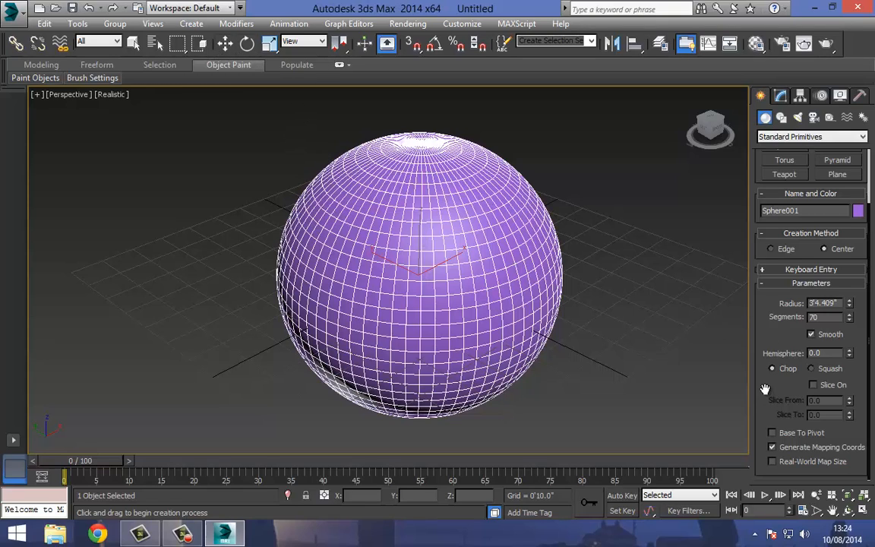
Try a hemisphere value of 0.5 on the sphere and reset it to 0.
mouse_move(758, 303)
mouse_down()
mouse_move(754, 366)
mouse_move(757, 295)
mouse_up()
text(0.5)
key(Return)
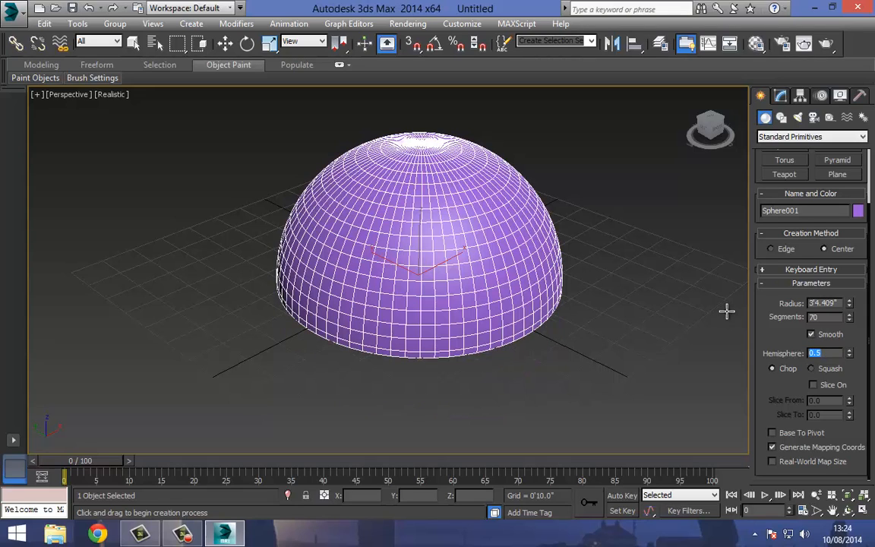
text(0)
key(Return)
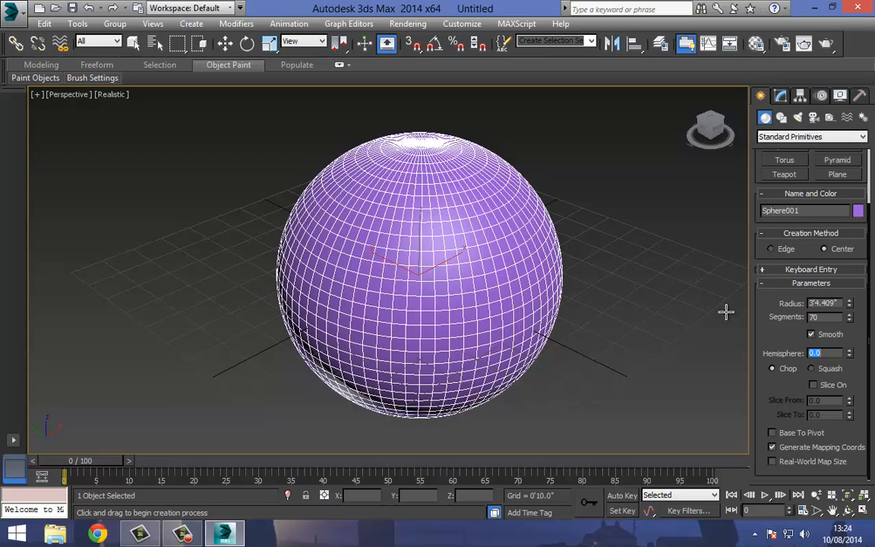
Turn the sphere's slicing on and off again, and enable Base To Pivot so it rests on the grid.
click(834, 386)
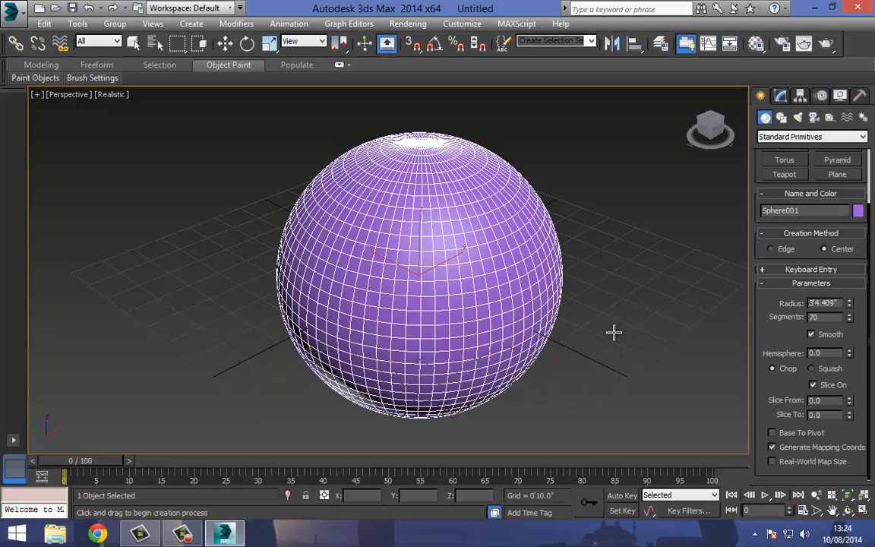
click(833, 389)
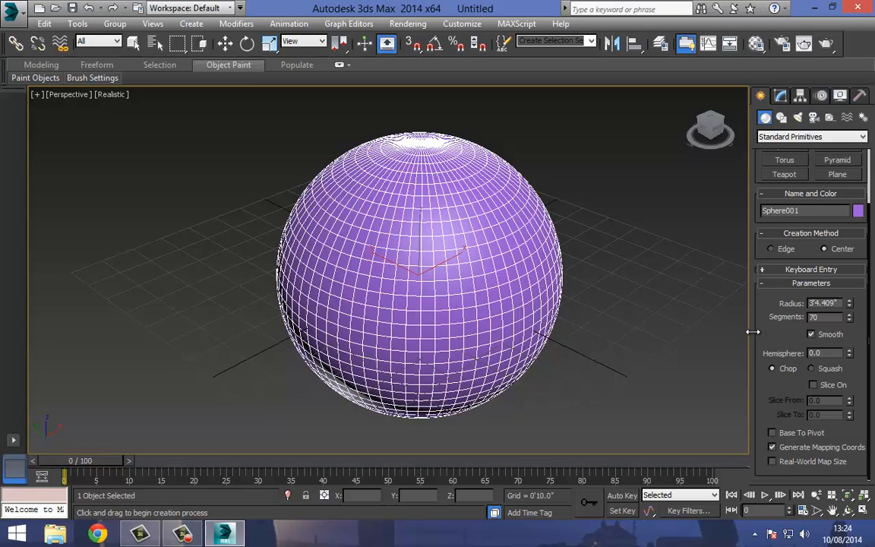
click(772, 435)
middle_drag(329, 250, 368, 380)
middle_drag(422, 305, 424, 299)
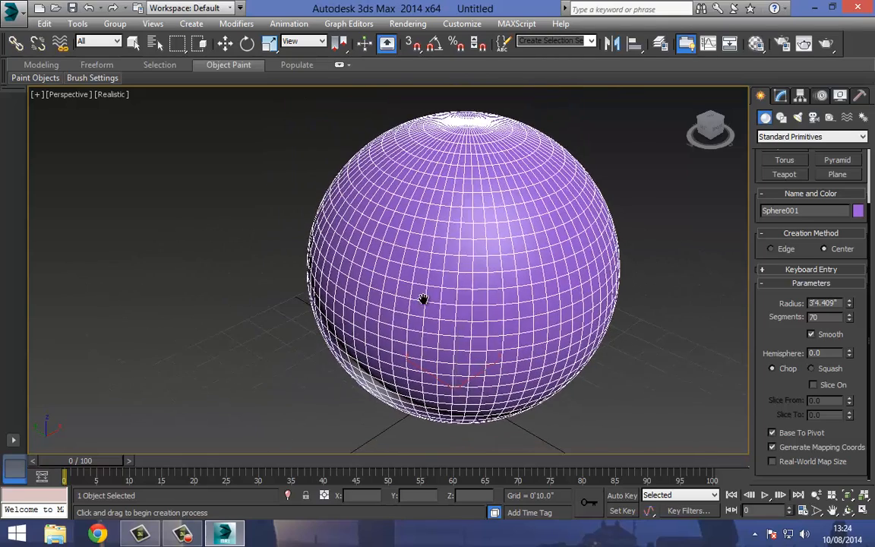
scroll(423, 299, down, 3)
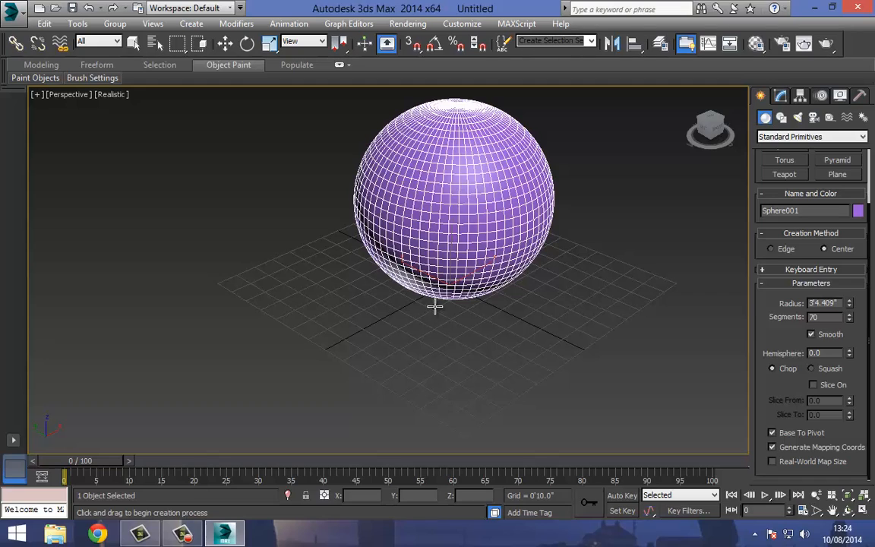
scroll(760, 361, up, 3)
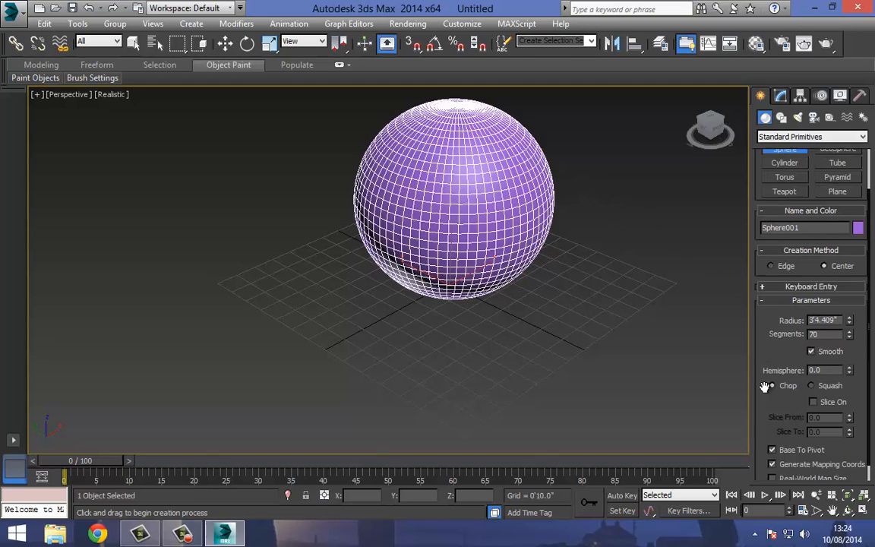
Delete the sphere and create a box about 5'5" long, 4'9" wide and 5'5" high on the grid.
click(225, 44)
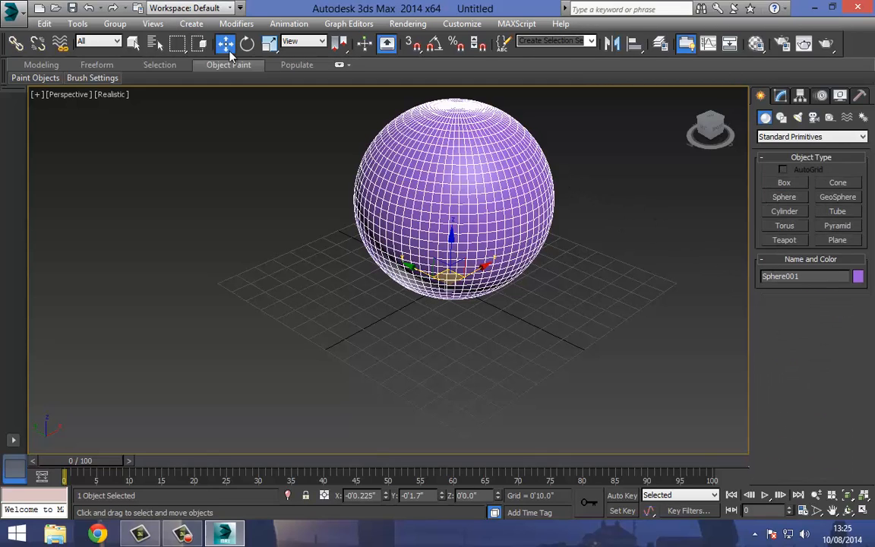
key(Delete)
click(785, 183)
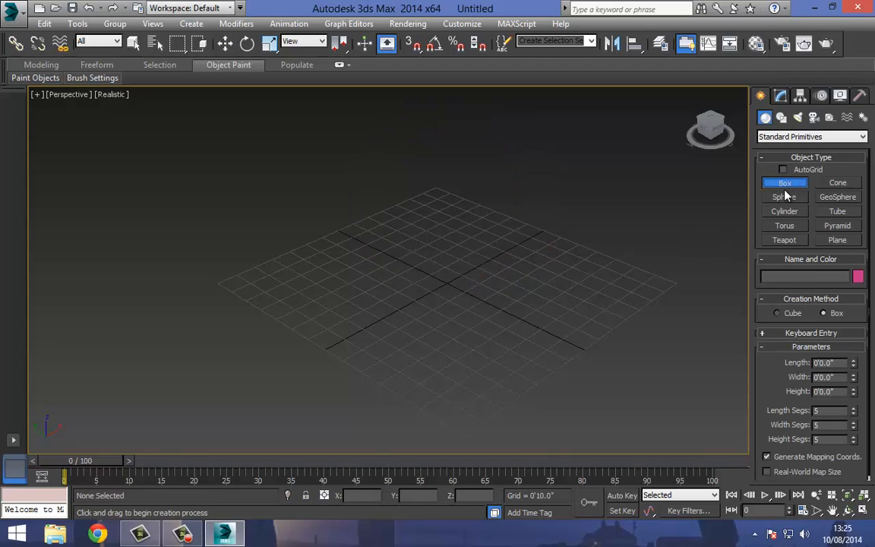
drag(422, 274, 471, 375)
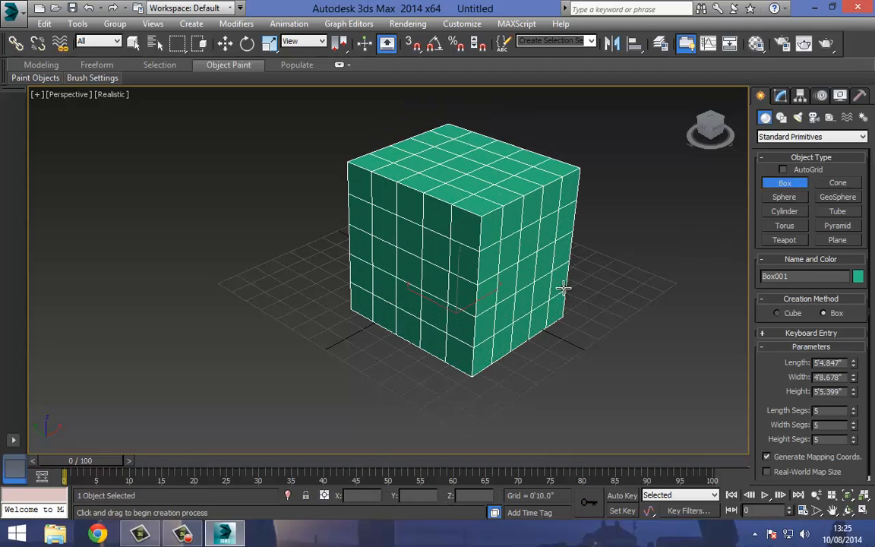
drag(765, 392, 756, 367)
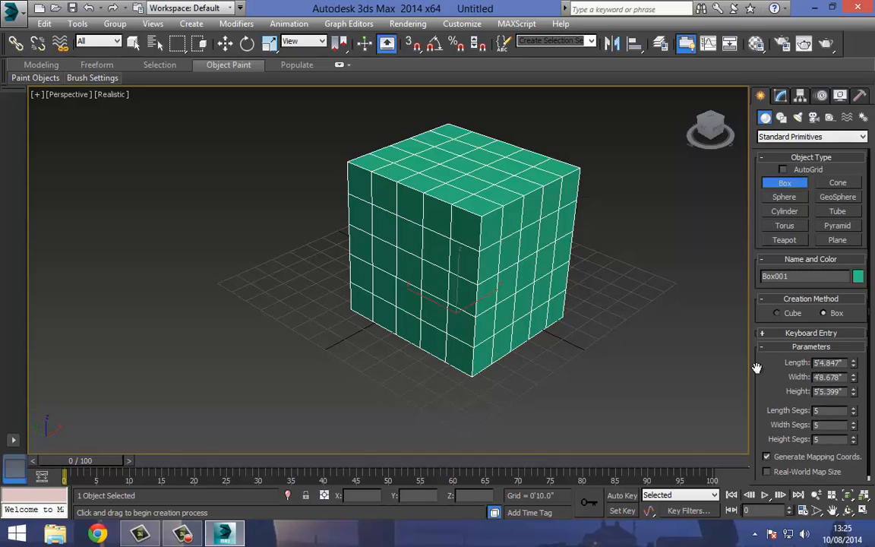
Delete the box, enable AutoGrid and create a torus with radii of about 2'8" and 1'2" near the grid centre.
key(Delete)
middle_drag(518, 260, 516, 237)
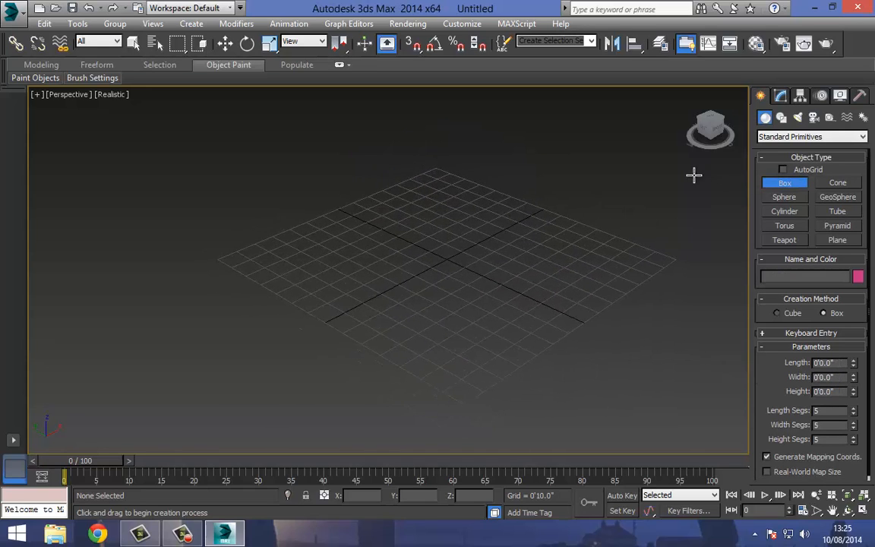
click(801, 171)
click(786, 226)
drag(448, 240, 441, 301)
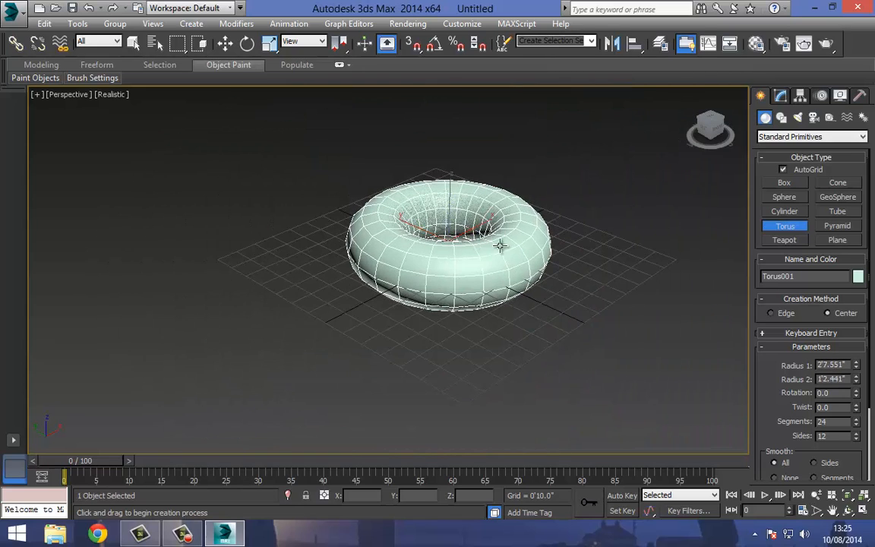
click(500, 246)
Create a sphere with a radius of about 2'11" on the ground beside the torus.
click(790, 199)
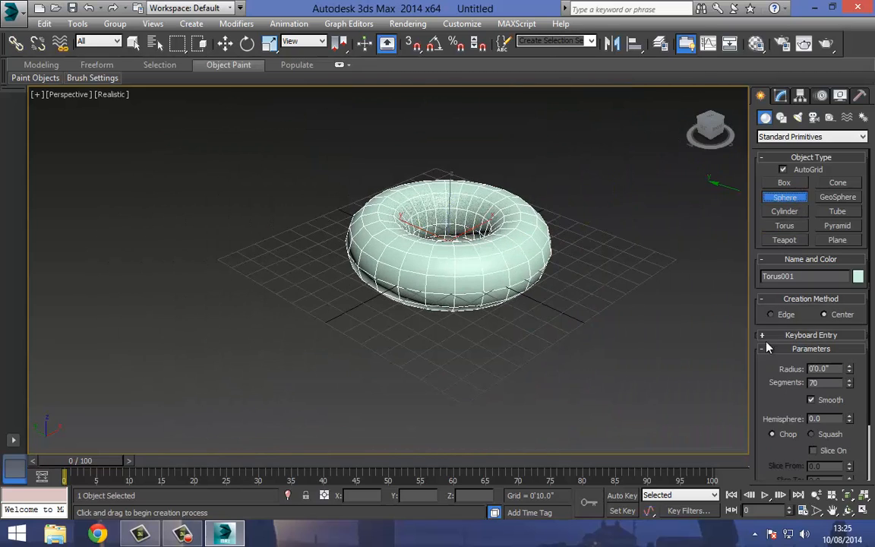
scroll(761, 342, down, 3)
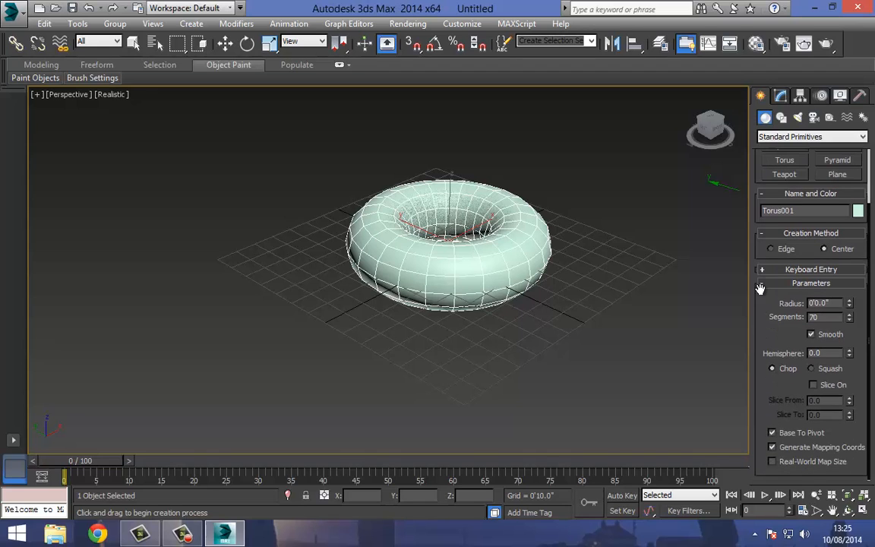
drag(260, 278, 252, 232)
middle_drag(207, 361, 254, 364)
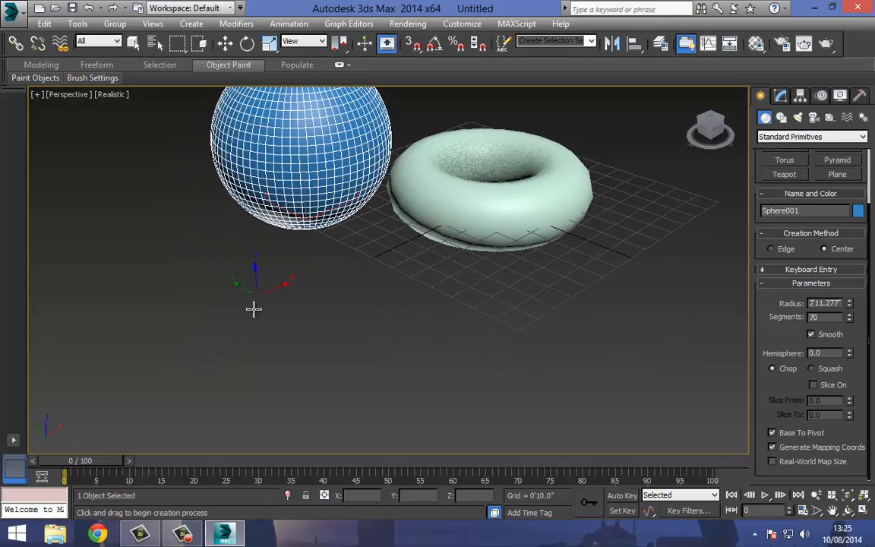
Create a second sphere with a radius of about 2'8" in front of the blue sphere and delete it.
drag(316, 312, 316, 262)
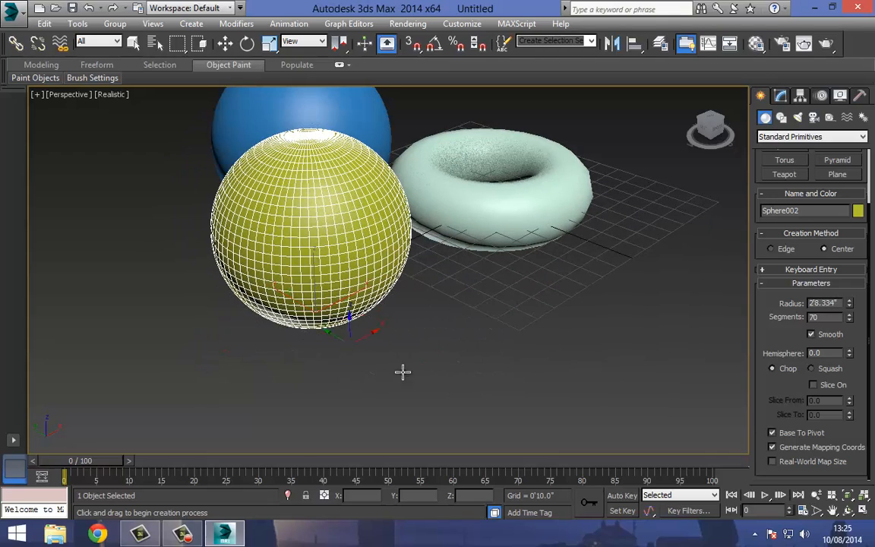
middle_drag(403, 371, 338, 442)
scroll(338, 441, down, 3)
key(Delete)
Delete the blue sphere and the torus to clear the scene.
click(225, 44)
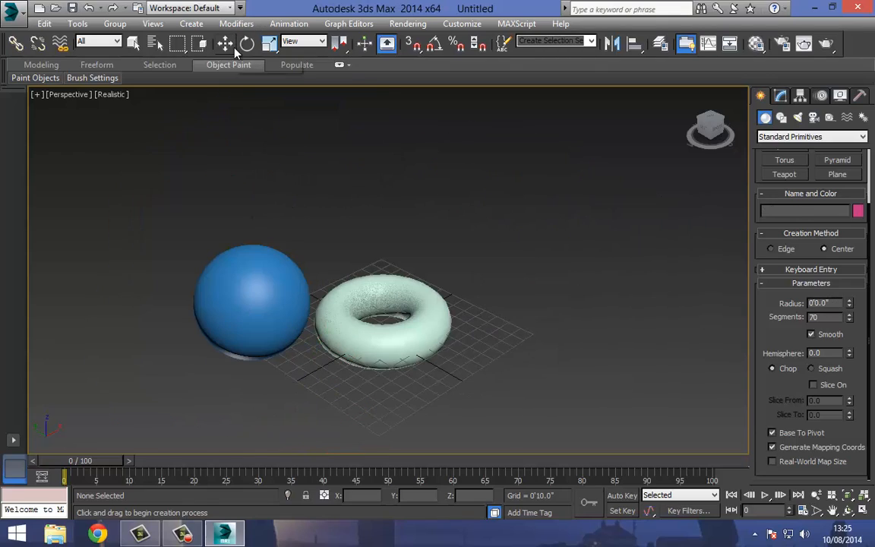
click(217, 264)
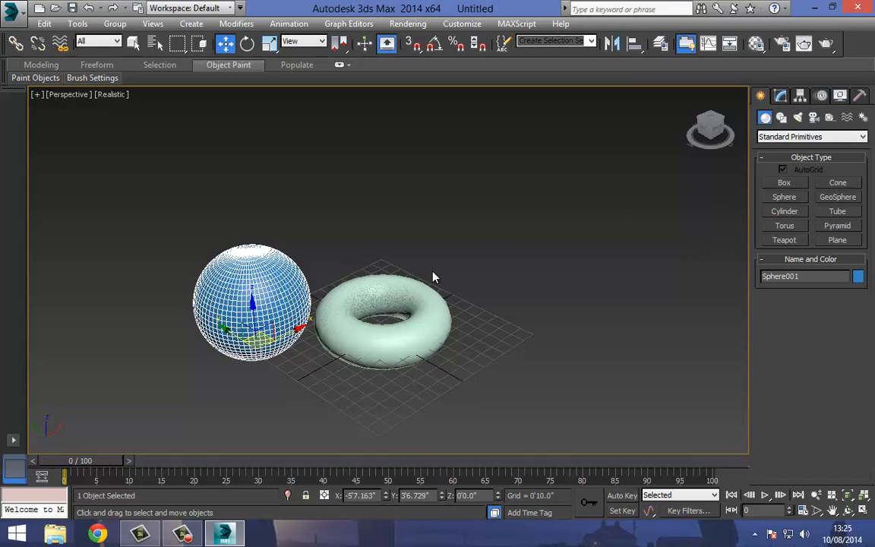
click(785, 183)
key(Delete)
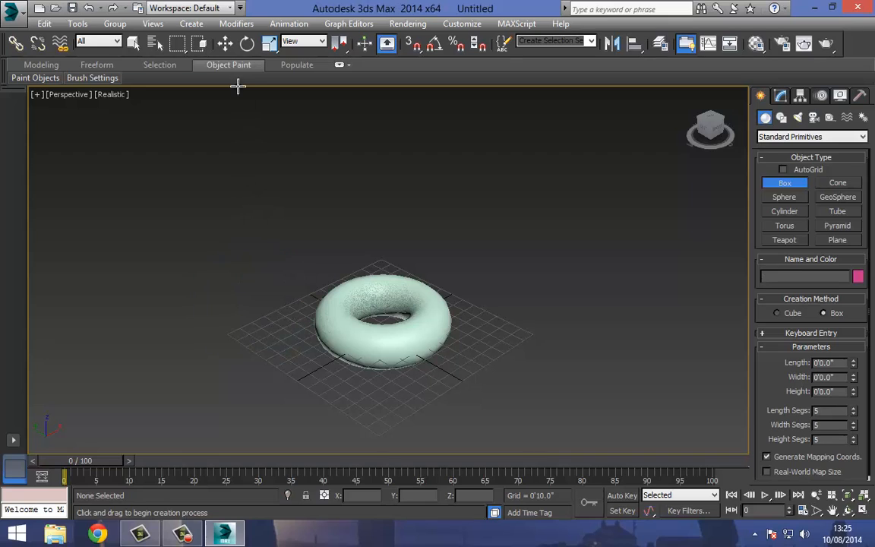
click(224, 44)
drag(253, 240, 449, 399)
key(Delete)
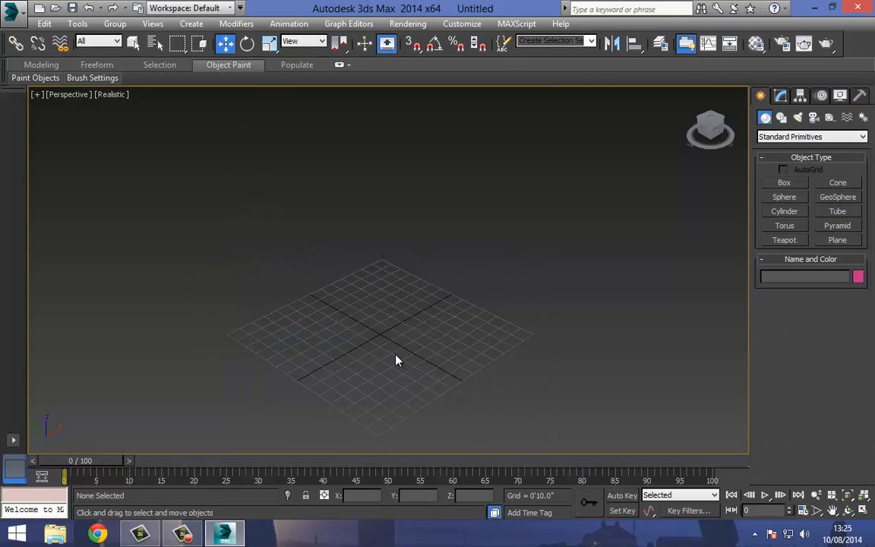
Create a rectangular plane about 4'10" long and 8'11" wide across the grid centre.
scroll(400, 298, up, 5)
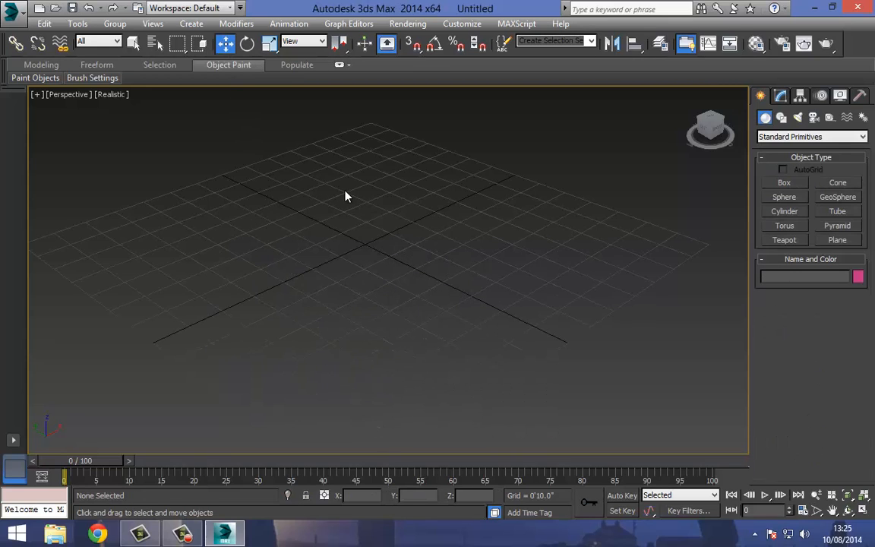
click(837, 240)
scroll(411, 258, down, 3)
drag(427, 181, 348, 303)
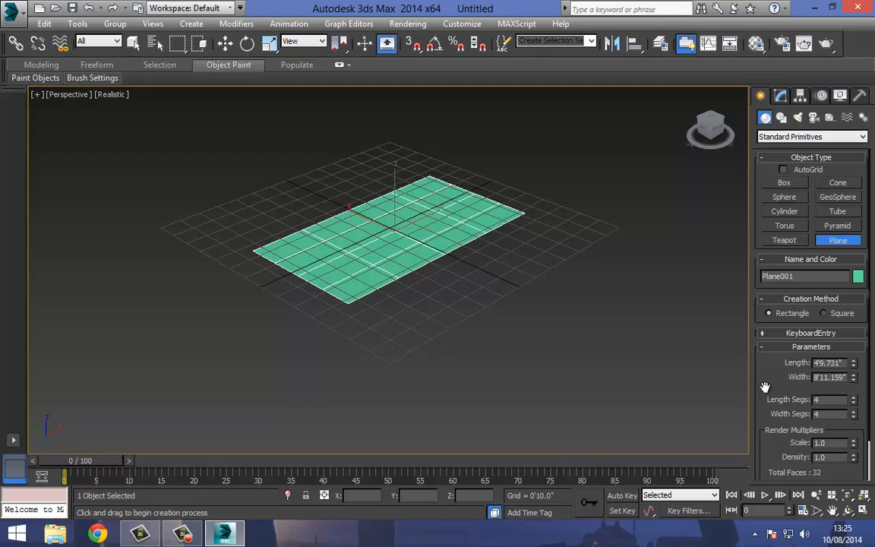
drag(765, 388, 764, 214)
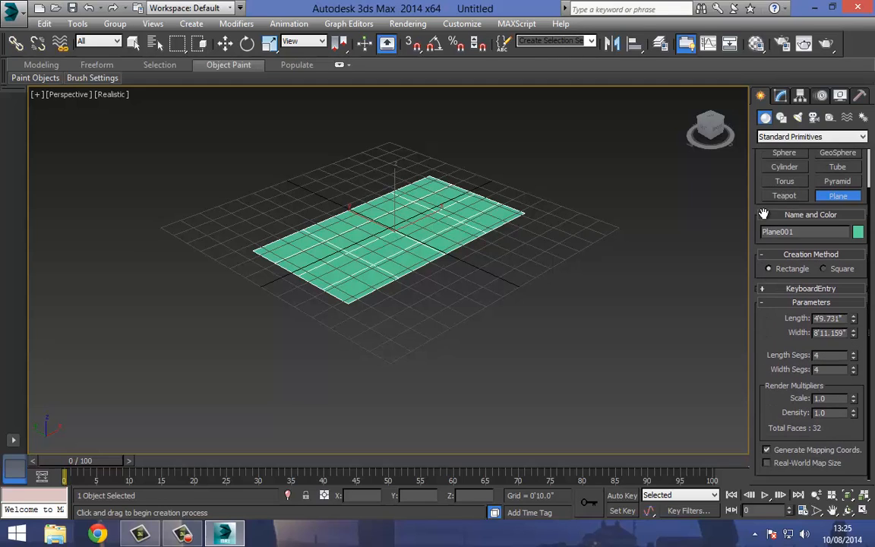
Delete the plane and open the keyboard entry settings for a new box.
key(Delete)
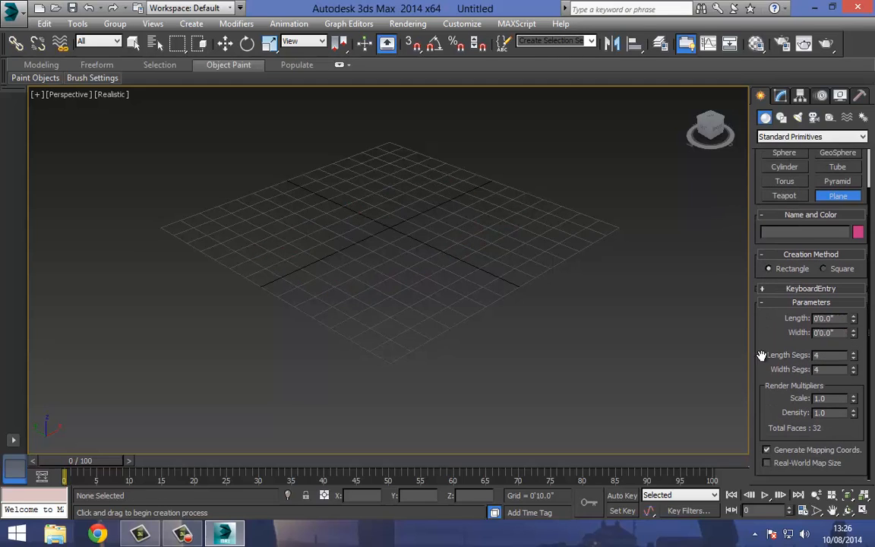
scroll(762, 346, up, 2)
click(781, 170)
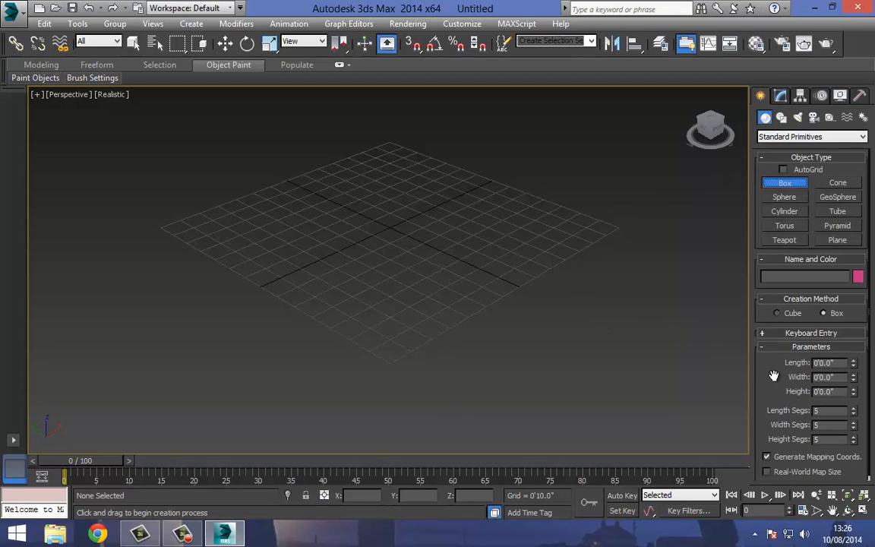
click(798, 334)
scroll(365, 259, up, 4)
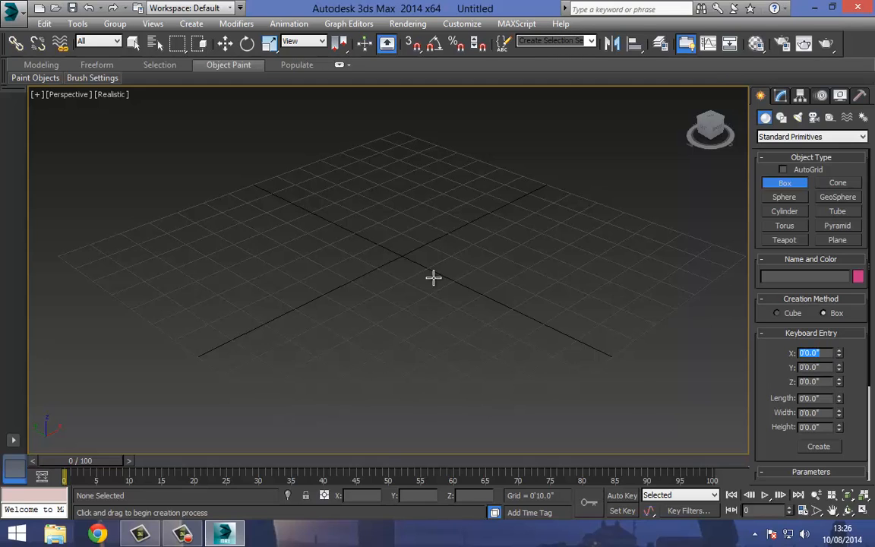
scroll(377, 302, down, 5)
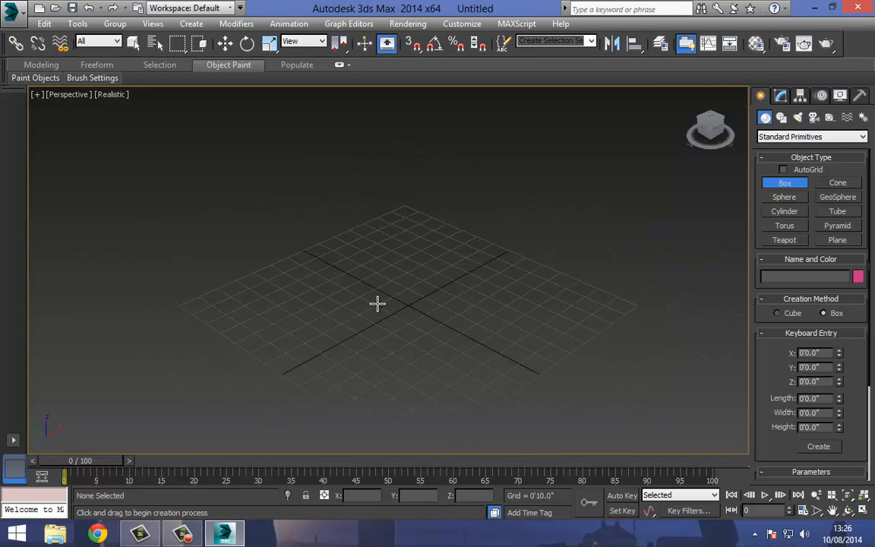
Set the new box's keyboard entry position to 10' in X, 10' in Y and 10' in Z.
click(816, 353)
text(10)
key(Tab)
text(10)
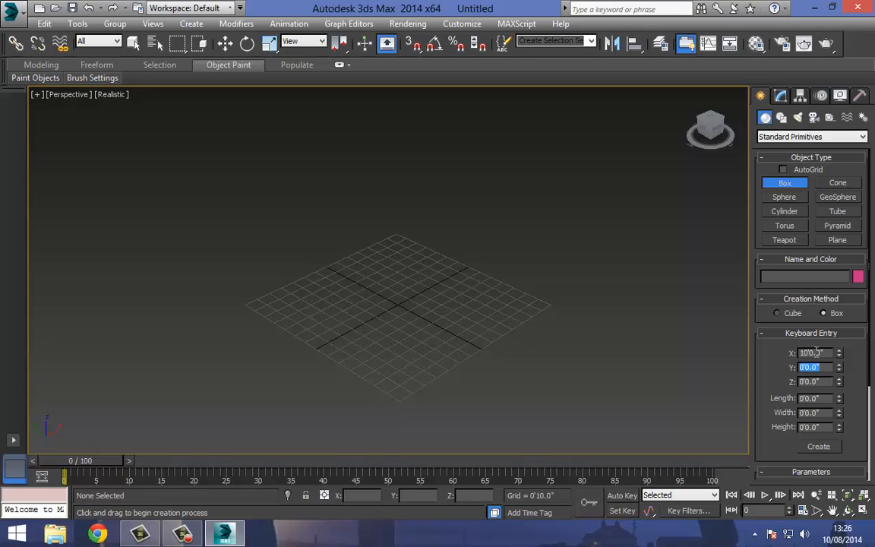
key(Tab)
text(10)
key(Tab)
Set the box's length, width and height to 10' each and create it from the keyboard entry values.
text(10)
key(Tab)
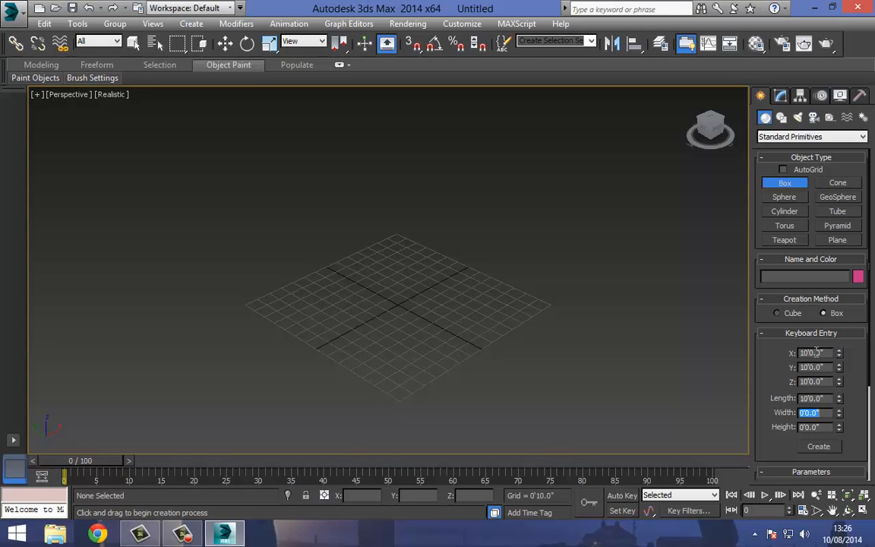
text(10)
key(Tab)
text(10)
key(Return)
click(817, 446)
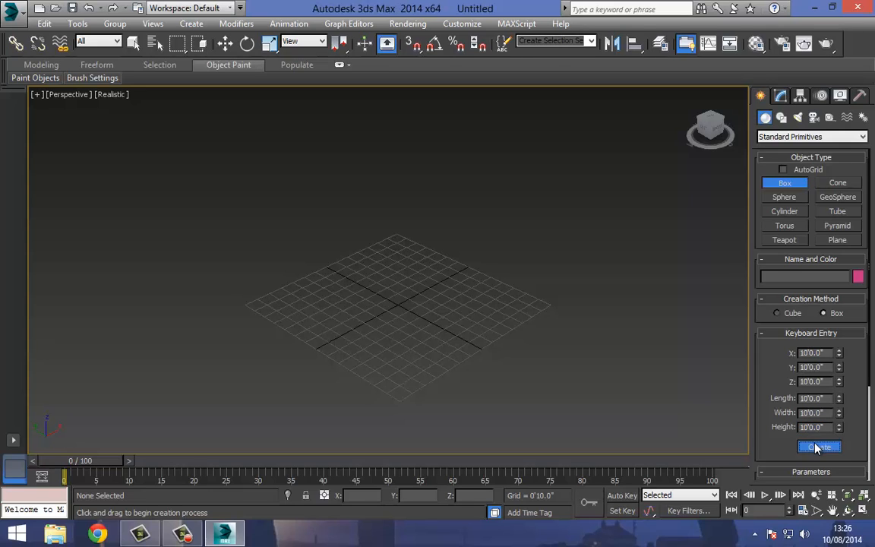
middle_drag(353, 212, 377, 336)
scroll(377, 336, down, 4)
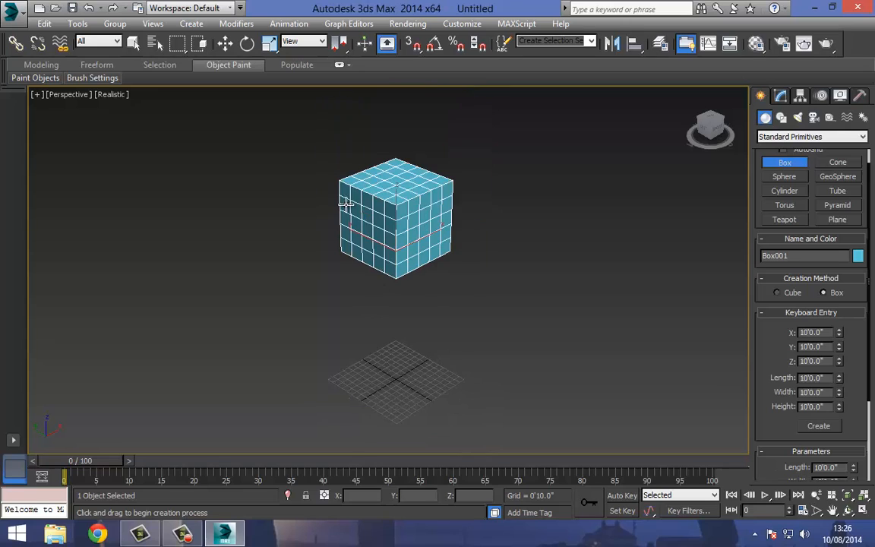
scroll(371, 185, up, 4)
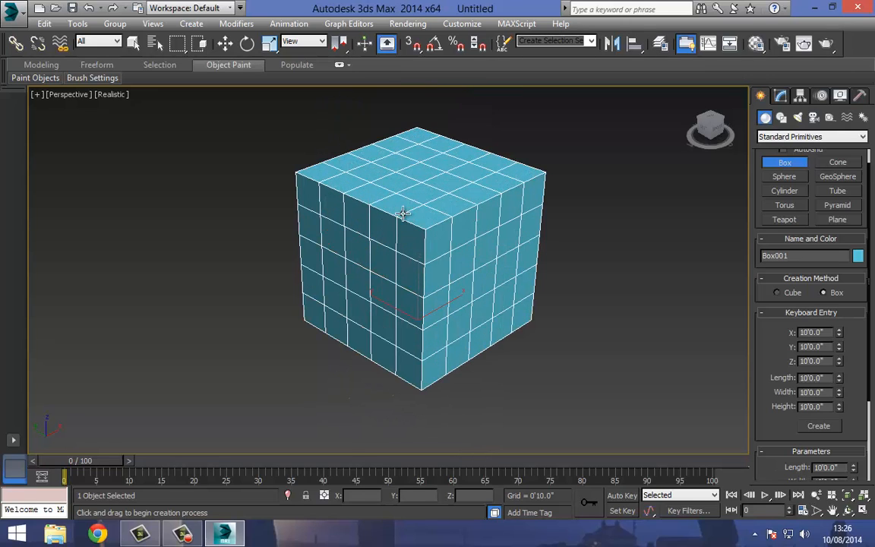
Delete the 10' box and bring the empty grid back into view.
click(225, 43)
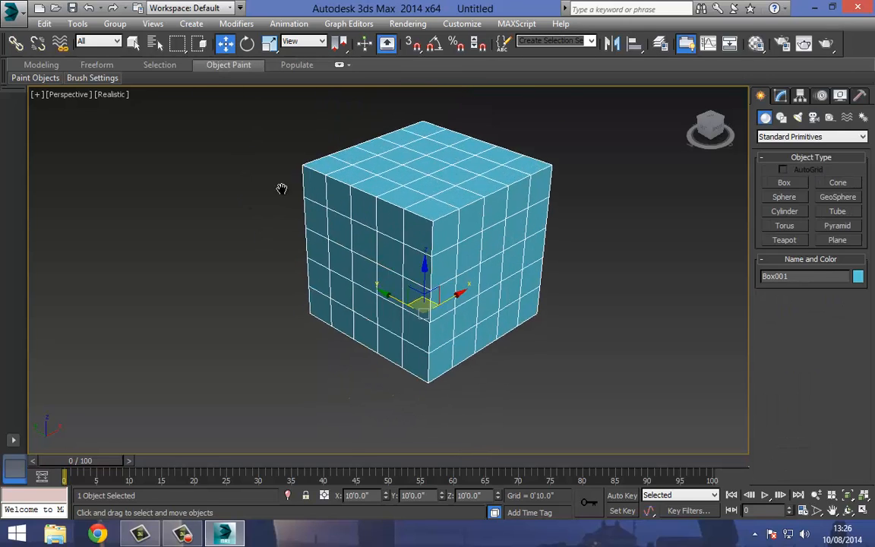
scroll(283, 196, down, 4)
middle_drag(305, 316, 315, 299)
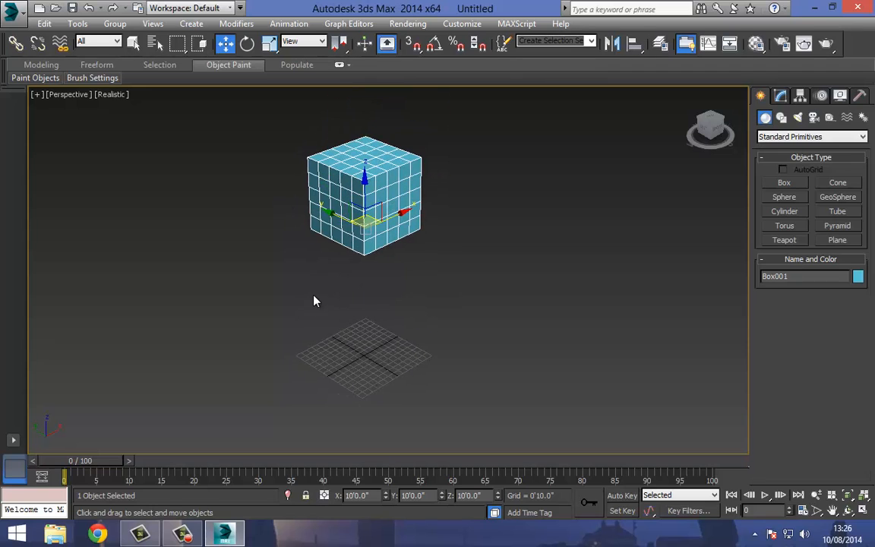
key(Delete)
middle_drag(365, 341, 387, 257)
scroll(413, 278, up, 6)
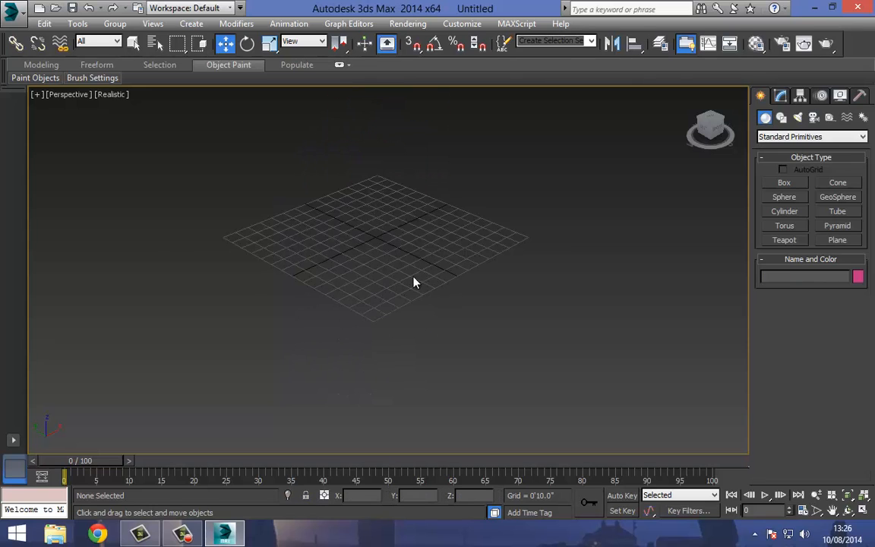
middle_drag(362, 226, 372, 253)
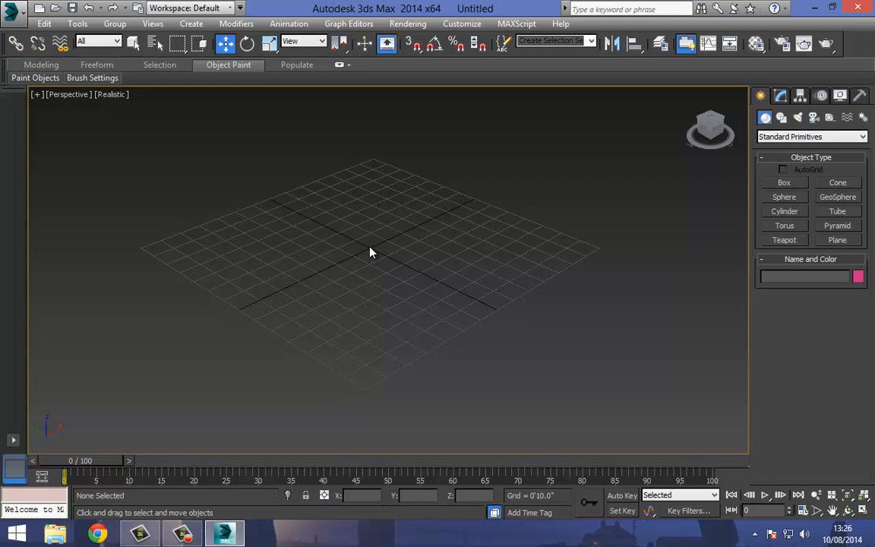